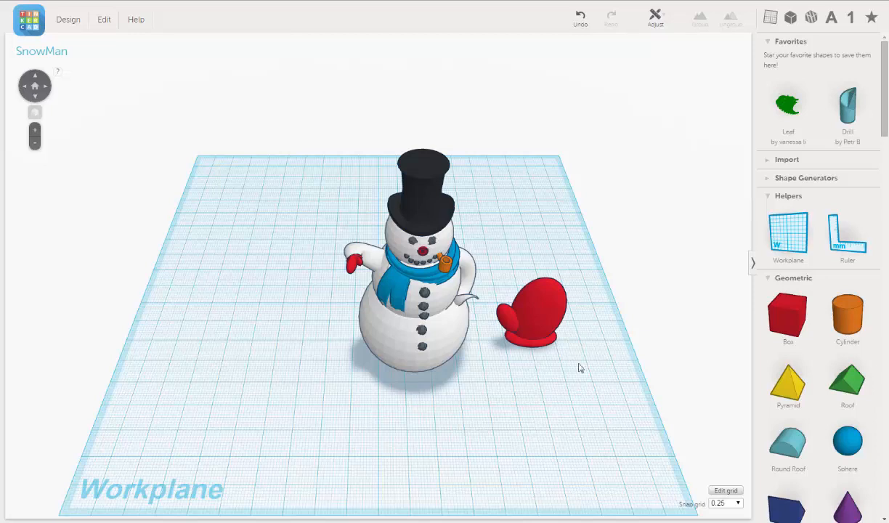
Place a box between the snowman and the large mitten, turn it into a hole, and raise it about 19.25 mm.
{"action": "right_click_drag", "start_coordinate": [513, 321], "coordinate": [373, 294]}
{"action": "scroll", "coordinate": [373, 294], "scroll_direction": "up", "scroll_amount": 2}
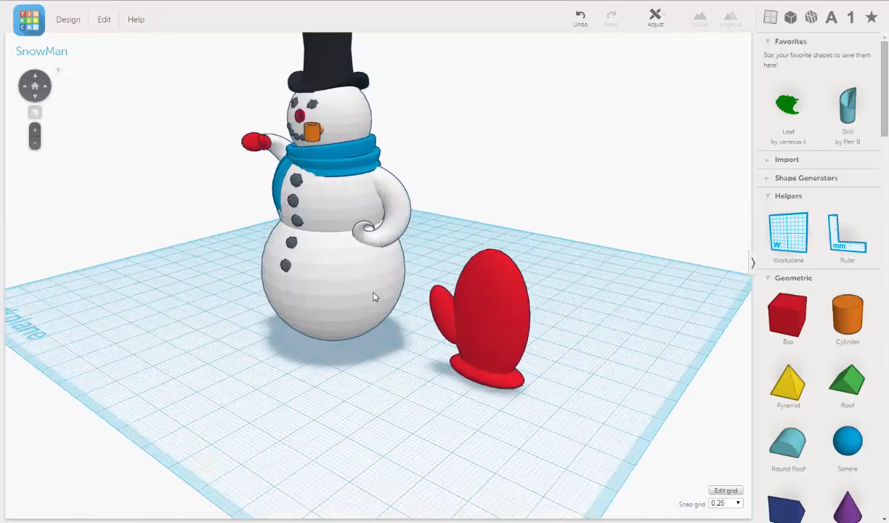
{"action": "scroll", "coordinate": [414, 230], "scroll_direction": "up", "scroll_amount": 3}
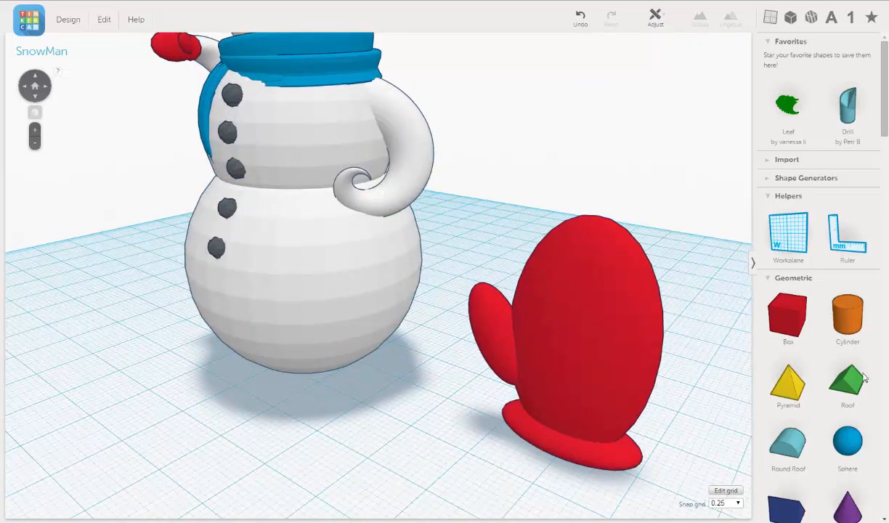
{"action": "left_click_drag", "start_coordinate": [792, 331], "coordinate": [390, 399]}
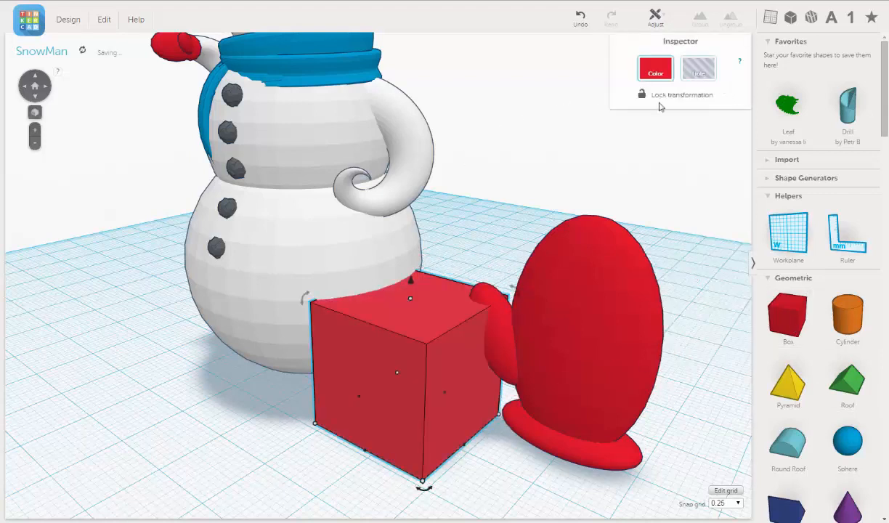
{"action": "left_click", "coordinate": [698, 68]}
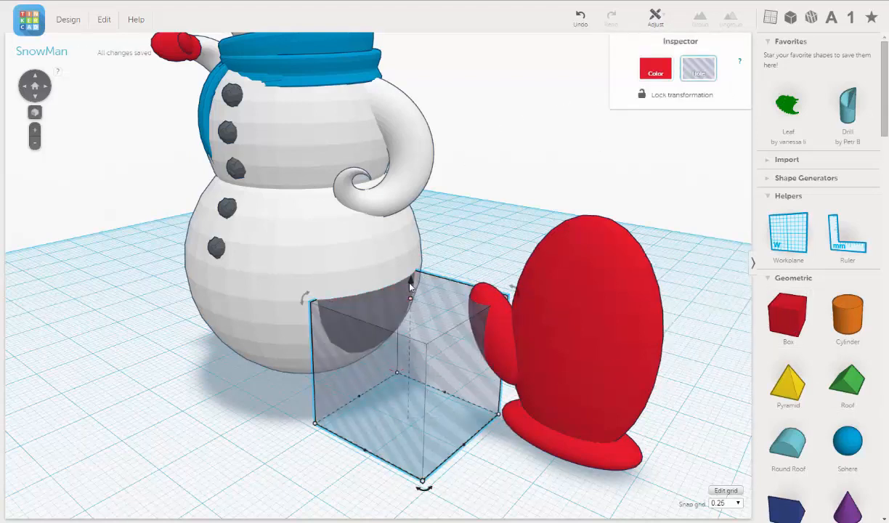
{"action": "left_click_drag", "start_coordinate": [391, 270], "coordinate": [393, 135]}
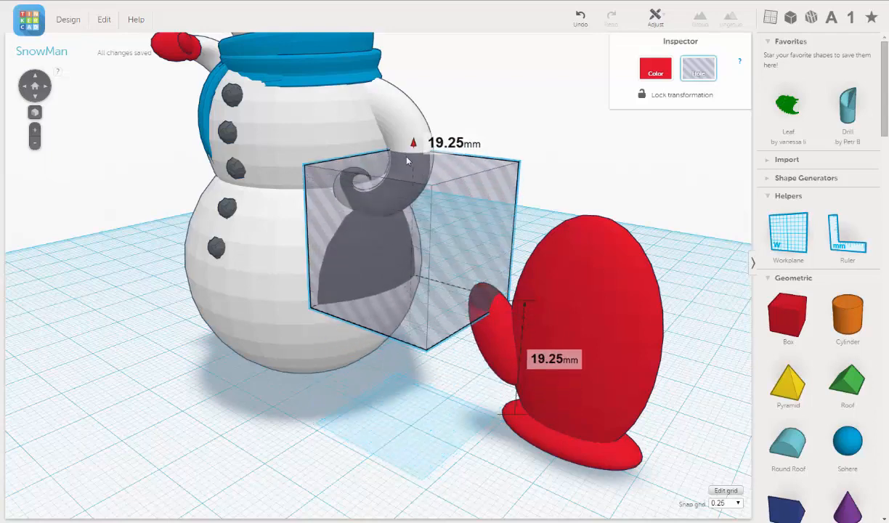
Shorten the hole box by lowering its top slightly and raising its base to just below the bent arm.
{"action": "right_click_drag", "start_coordinate": [407, 220], "coordinate": [480, 233]}
{"action": "scroll", "coordinate": [521, 230], "scroll_direction": "up", "scroll_amount": 3}
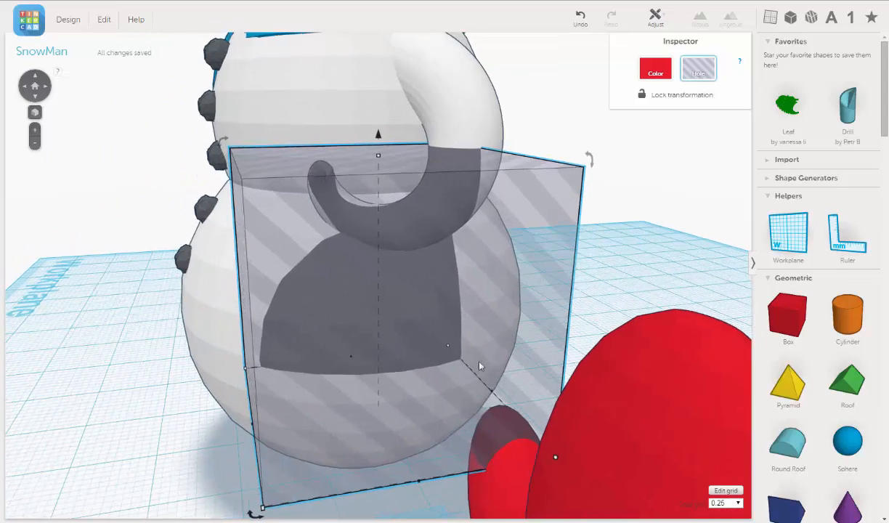
{"action": "mouse_move", "coordinate": [378, 156]}
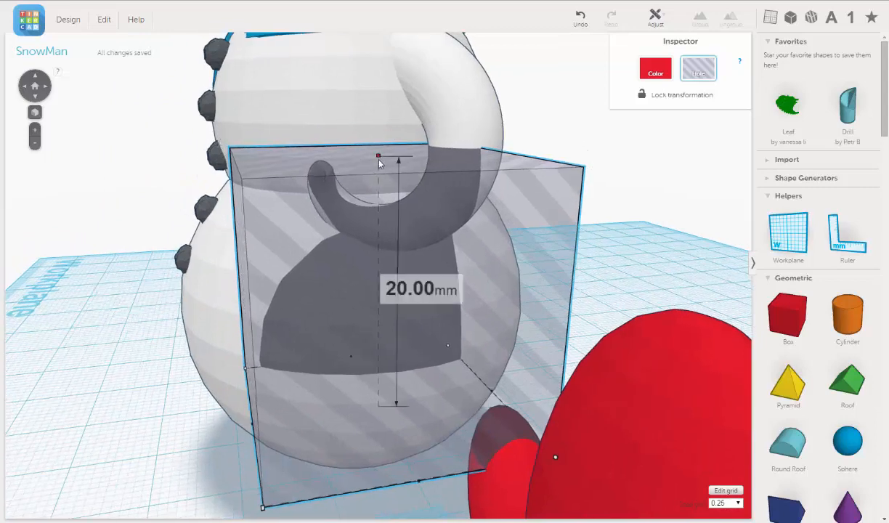
{"action": "left_click_drag", "start_coordinate": [379, 159], "coordinate": [378, 161]}
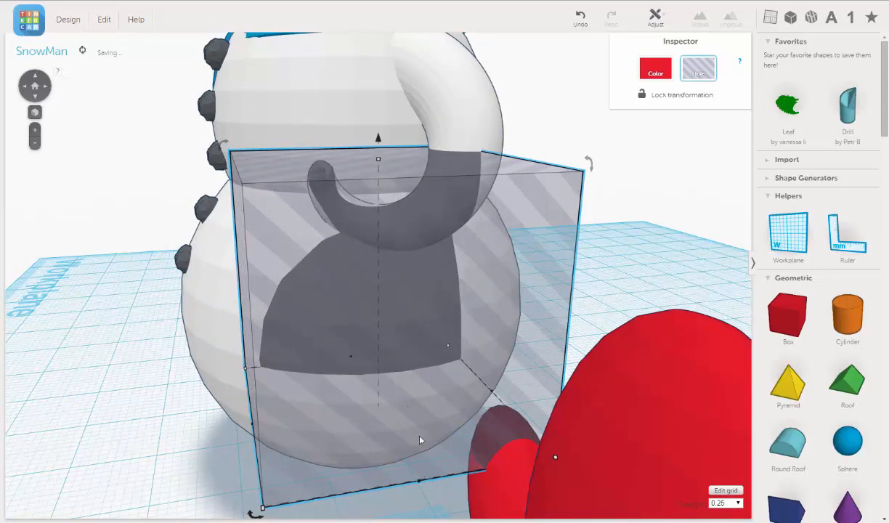
{"action": "right_click_drag", "start_coordinate": [420, 440], "coordinate": [392, 433]}
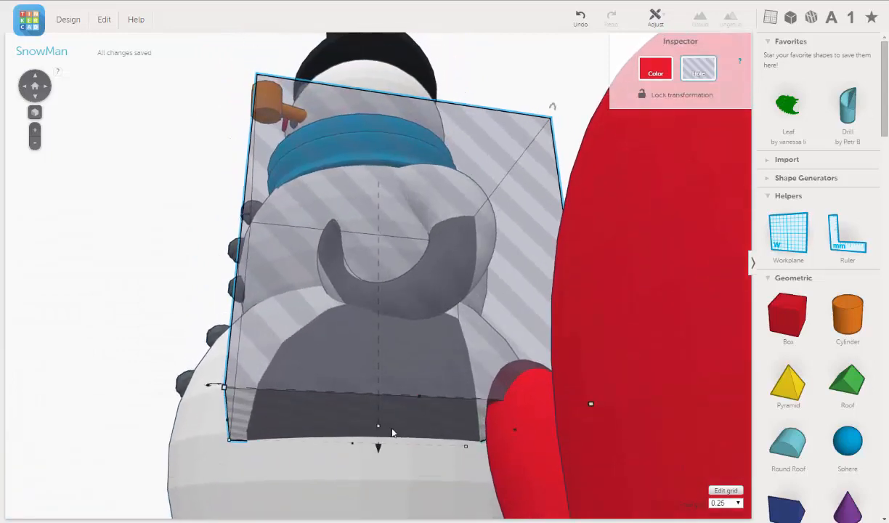
{"action": "left_click_drag", "start_coordinate": [379, 427], "coordinate": [399, 295]}
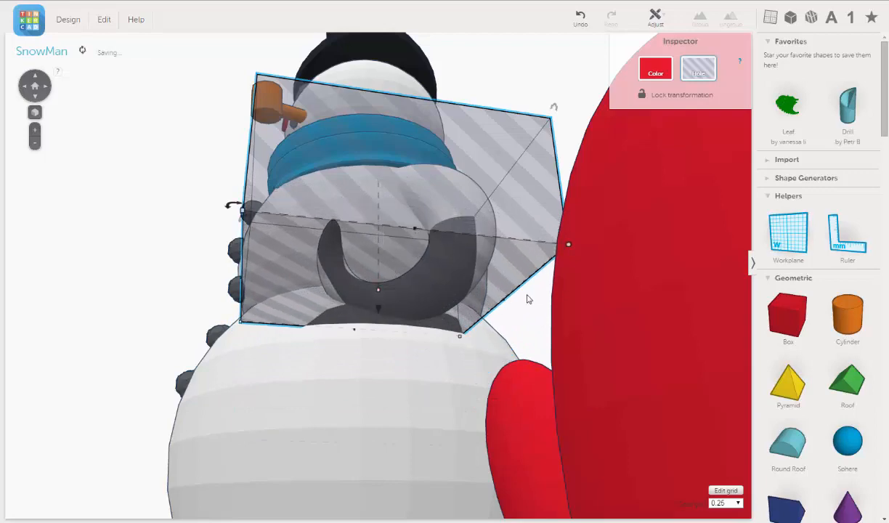
Narrow the hole box along the forearm and pull in its outer side to just past the curled hand.
{"action": "right_click_drag", "start_coordinate": [529, 279], "coordinate": [519, 324]}
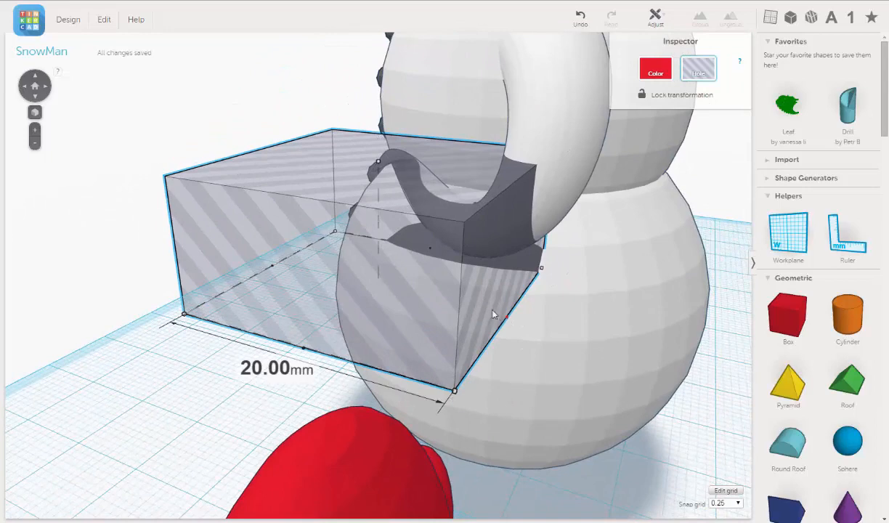
{"action": "left_click_drag", "start_coordinate": [493, 313], "coordinate": [423, 269]}
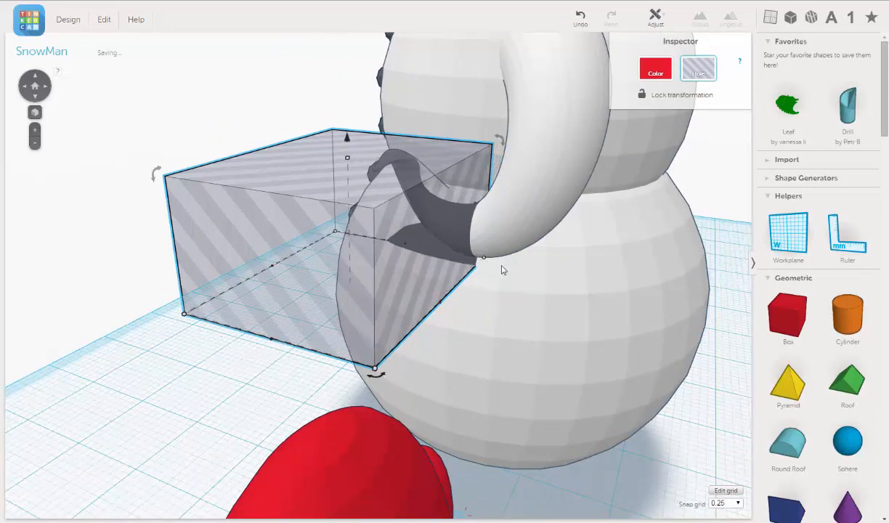
{"action": "right_click_drag", "start_coordinate": [501, 269], "coordinate": [493, 225]}
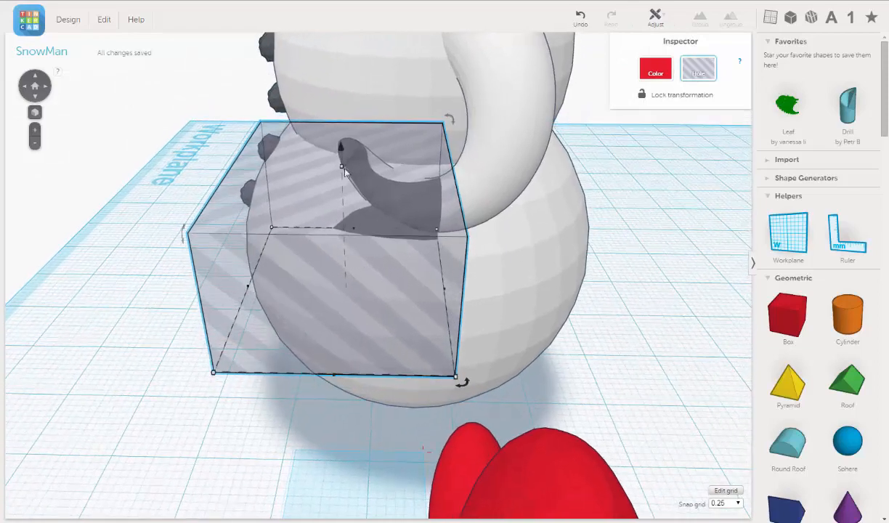
{"action": "right_click_drag", "start_coordinate": [346, 172], "coordinate": [498, 292]}
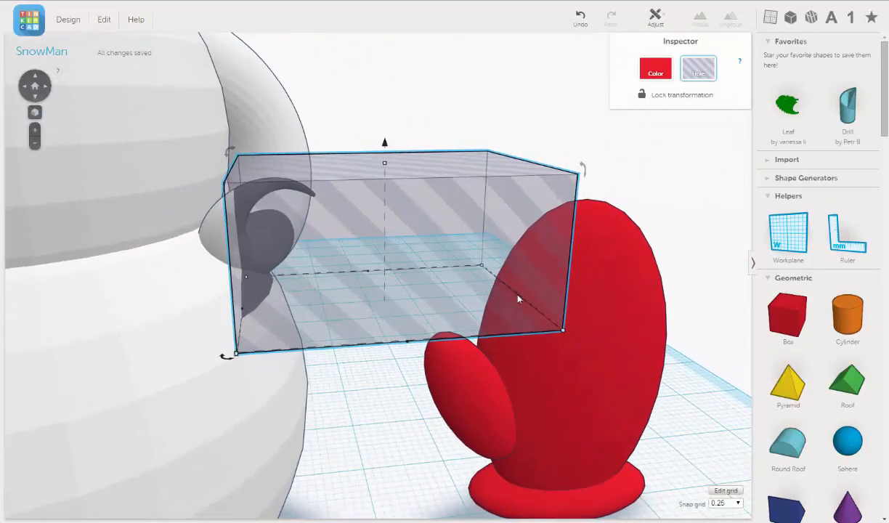
{"action": "left_click_drag", "start_coordinate": [518, 296], "coordinate": [356, 305]}
Nudge the hole box inward around the curled hand and extend its inner side slightly farther into the snowman's body.
{"action": "key", "text": "Left"}
{"action": "key", "text": "Left"}
{"action": "key", "text": "Left"}
{"action": "key", "text": "Left"}
{"action": "key", "text": "Left"}
{"action": "key", "text": "Left"}
{"action": "key", "text": "Left"}
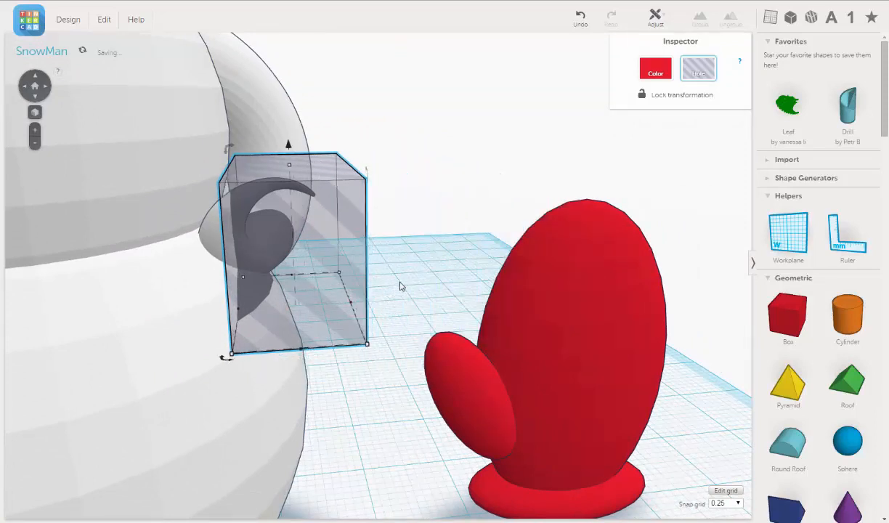
{"action": "key", "text": "Left"}
{"action": "key", "text": "Left"}
{"action": "key", "text": "Left"}
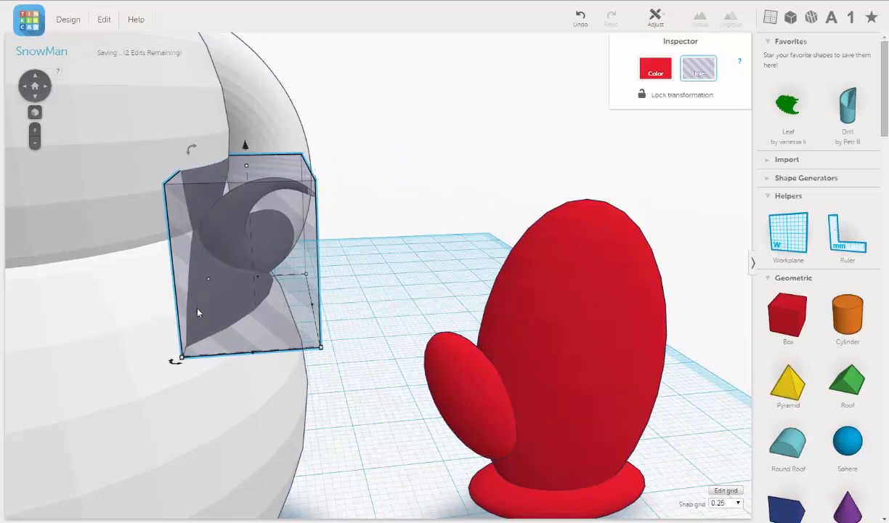
{"action": "left_click_drag", "start_coordinate": [197, 310], "coordinate": [180, 307]}
Nudge the hole box toward the snowman's front so it covers only the curled end of the bent arm.
{"action": "right_click_drag", "start_coordinate": [232, 293], "coordinate": [140, 269]}
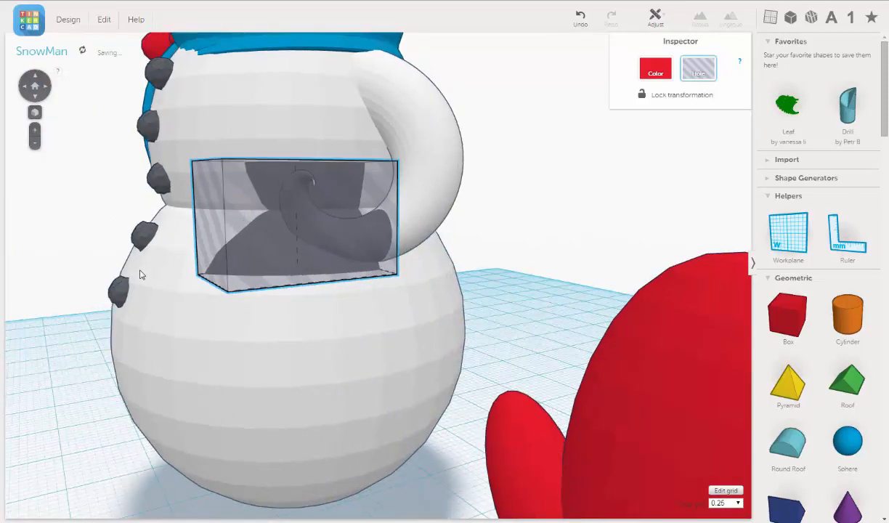
{"action": "right_click_drag", "start_coordinate": [320, 288], "coordinate": [385, 290]}
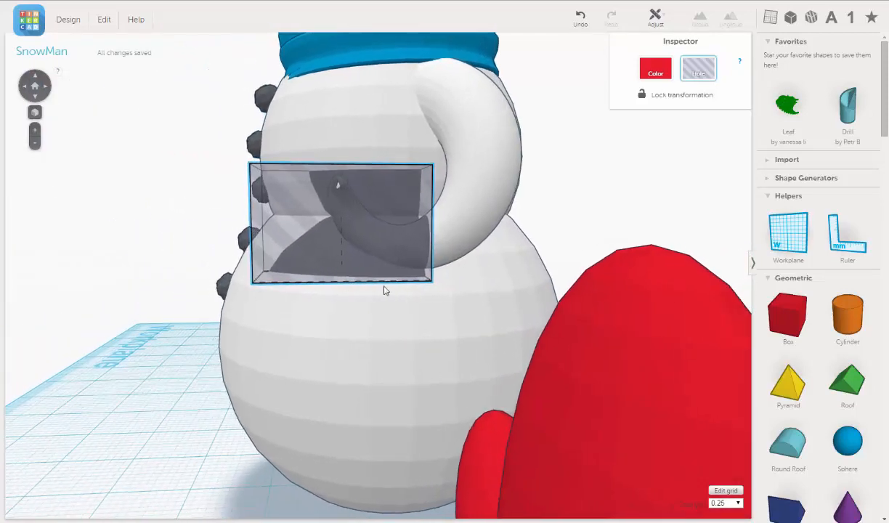
{"action": "scroll", "coordinate": [471, 221], "scroll_direction": "up", "scroll_amount": 1}
{"action": "scroll", "coordinate": [470, 221], "scroll_direction": "up", "scroll_amount": 2}
{"action": "right_click_drag", "start_coordinate": [488, 263], "coordinate": [454, 263]}
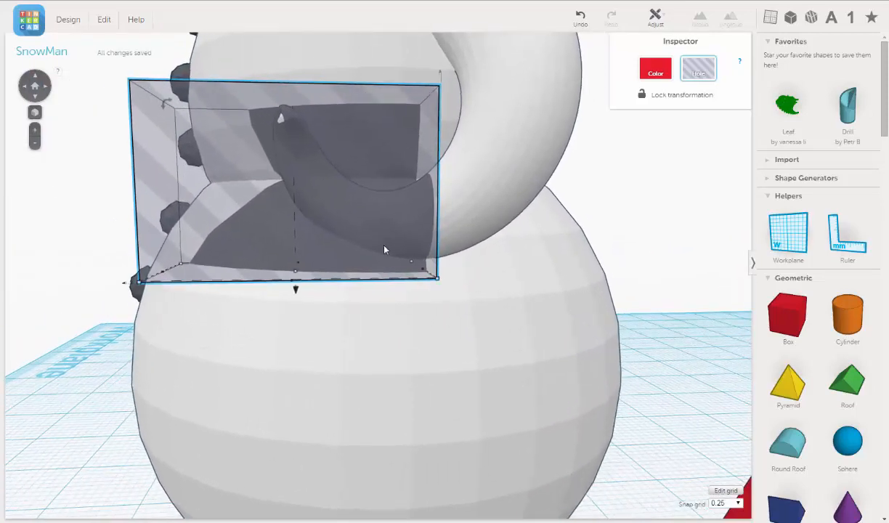
{"action": "key", "text": "Left"}
{"action": "key", "text": "Left"}
{"action": "key", "text": "Left"}
{"action": "key", "text": "Left"}
{"action": "key", "text": "Left"}
{"action": "key", "text": "Left"}
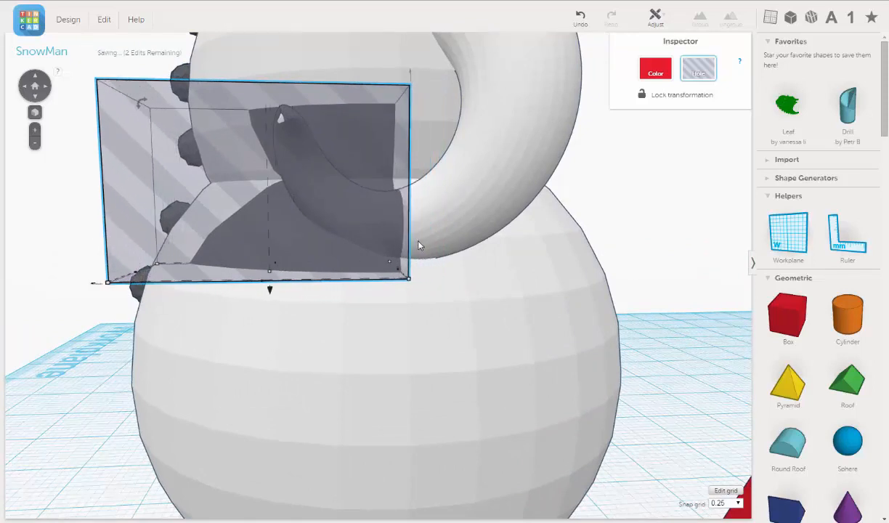
{"action": "key", "text": "Left"}
{"action": "key", "text": "Left"}
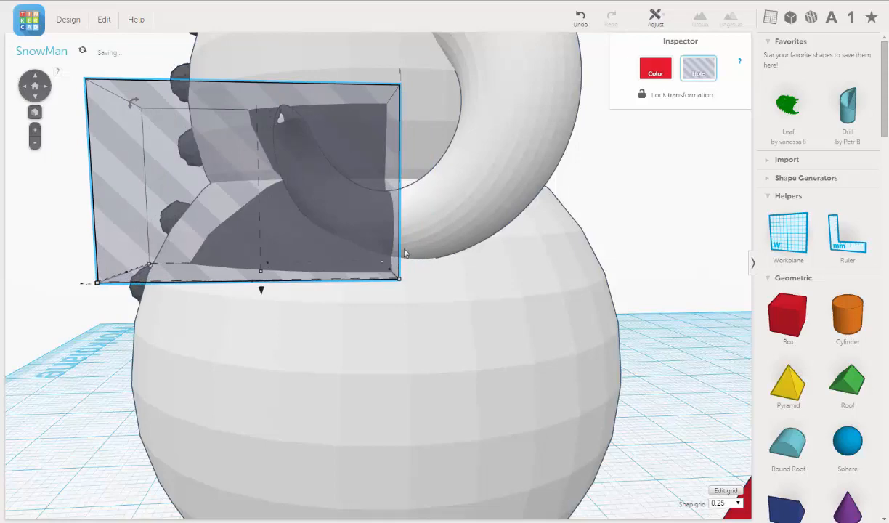
Extend the hole box's outer side slightly past the curled hand and shorten its front side to a length of about 8.5 mm.
{"action": "right_click_drag", "start_coordinate": [407, 253], "coordinate": [541, 263]}
{"action": "right_click_drag", "start_coordinate": [419, 270], "coordinate": [577, 268]}
{"action": "right_click_drag", "start_coordinate": [499, 285], "coordinate": [520, 359]}
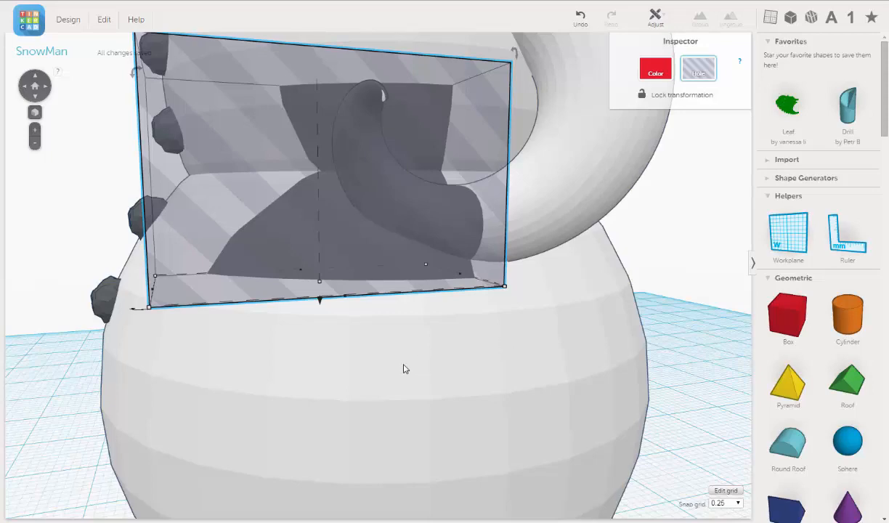
{"action": "right_click_drag", "start_coordinate": [405, 369], "coordinate": [392, 332]}
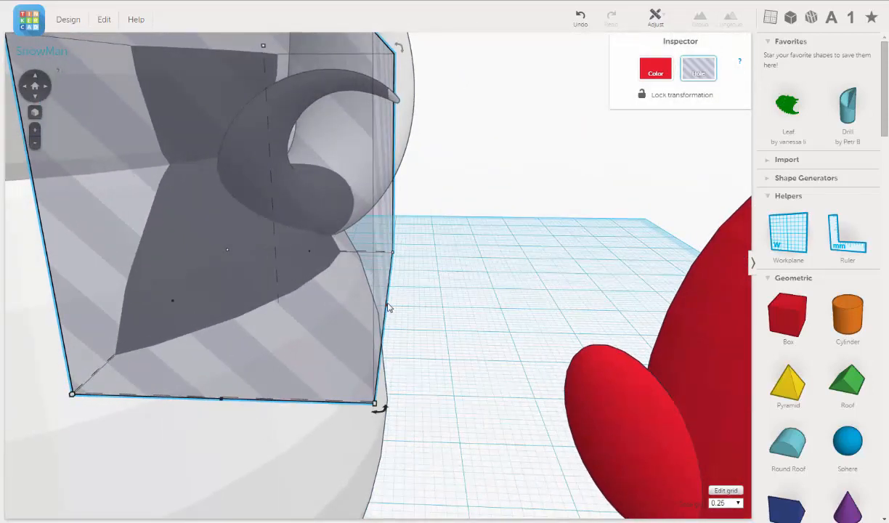
{"action": "left_click_drag", "start_coordinate": [397, 311], "coordinate": [413, 313]}
{"action": "right_click_drag", "start_coordinate": [488, 226], "coordinate": [313, 211]}
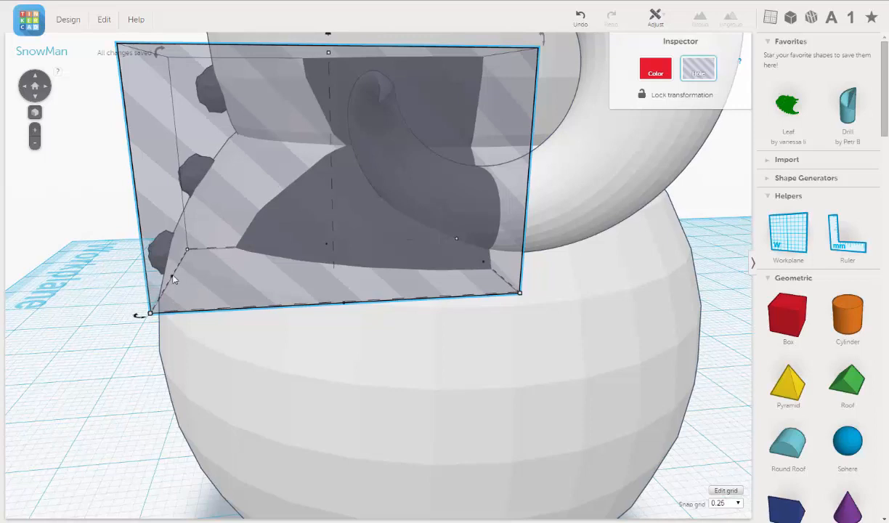
{"action": "left_click_drag", "start_coordinate": [174, 280], "coordinate": [314, 285]}
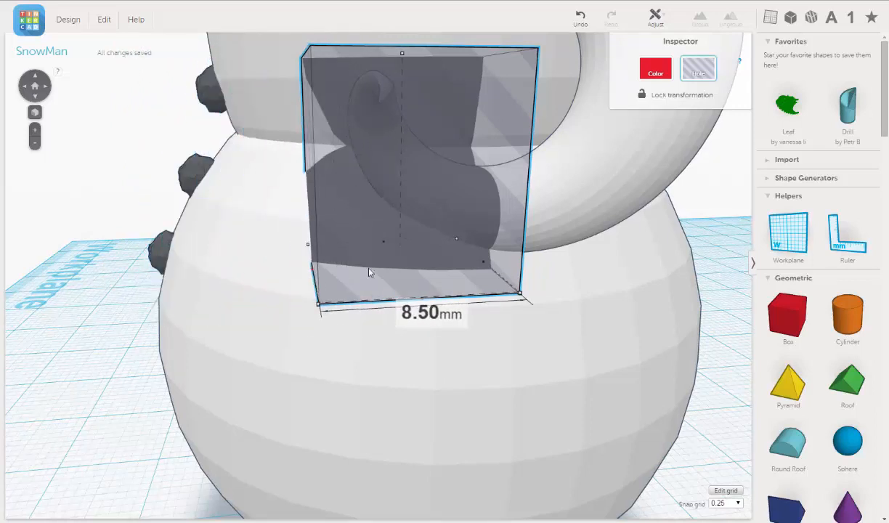
Group the hole box with the snowman's bent arm to cut off the curled hand, and clear the selection.
{"action": "mouse_move", "coordinate": [477, 252]}
{"action": "right_mouse_down"}
{"action": "mouse_move", "coordinate": [457, 233]}
{"action": "mouse_move", "coordinate": [464, 250]}
{"action": "right_mouse_up"}
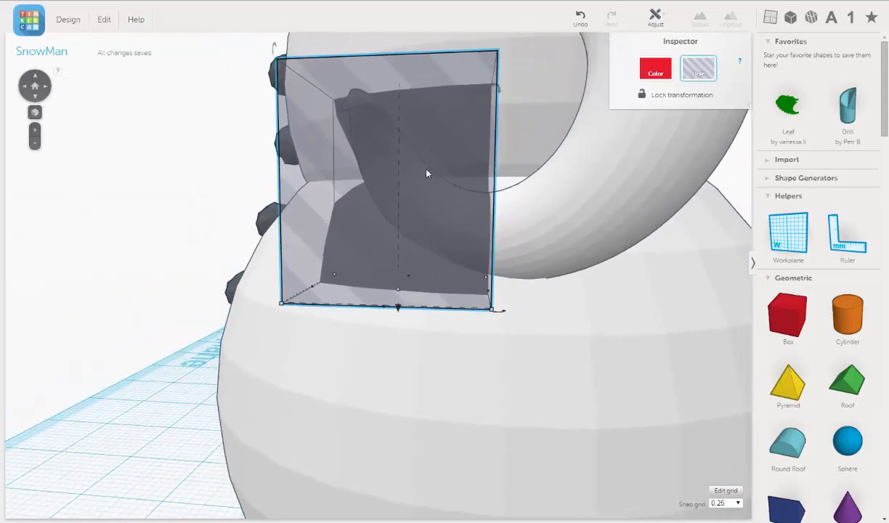
{"action": "right_click_drag", "start_coordinate": [428, 173], "coordinate": [471, 175]}
{"action": "scroll", "coordinate": [502, 180], "scroll_direction": "down", "scroll_amount": 3}
{"action": "right_click_drag", "start_coordinate": [508, 212], "coordinate": [471, 307]}
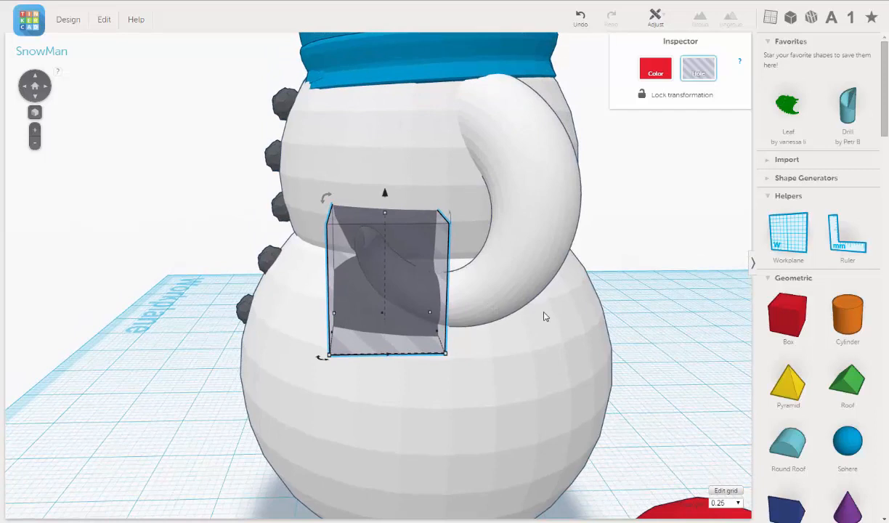
{"action": "left_click", "coordinate": [528, 250], "text": "shift"}
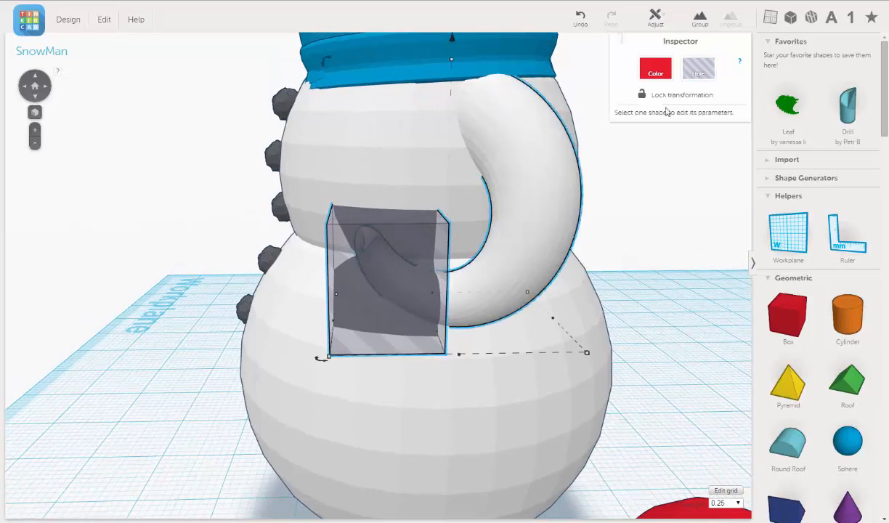
{"action": "left_click", "coordinate": [700, 19]}
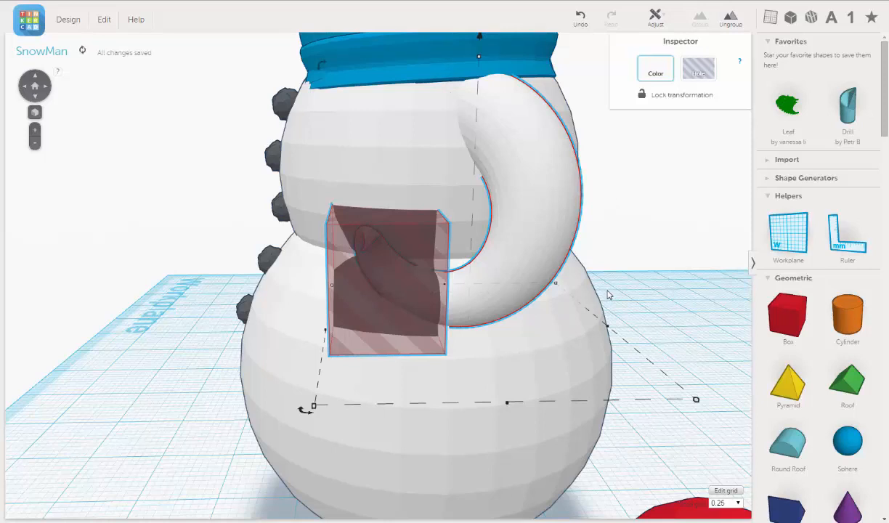
{"action": "right_click_drag", "start_coordinate": [479, 320], "coordinate": [559, 298]}
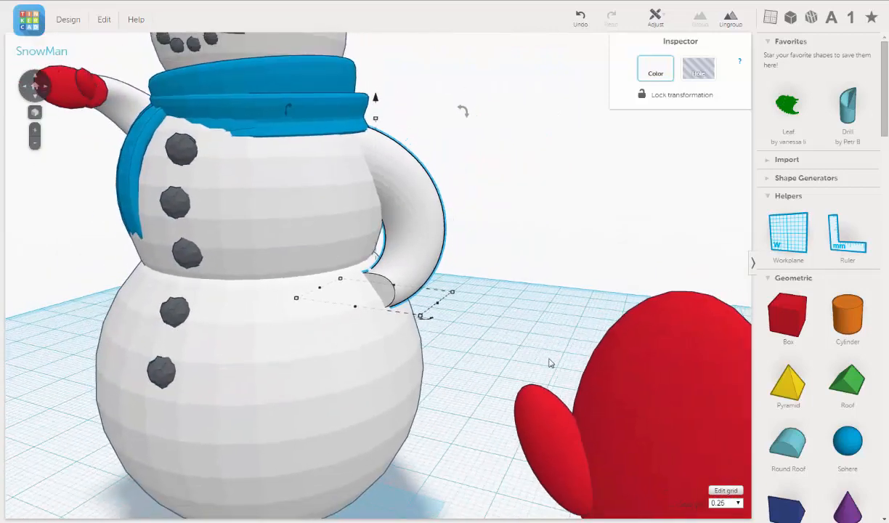
{"action": "scroll", "coordinate": [556, 305], "scroll_direction": "down", "scroll_amount": 4}
{"action": "left_click", "coordinate": [488, 278]}
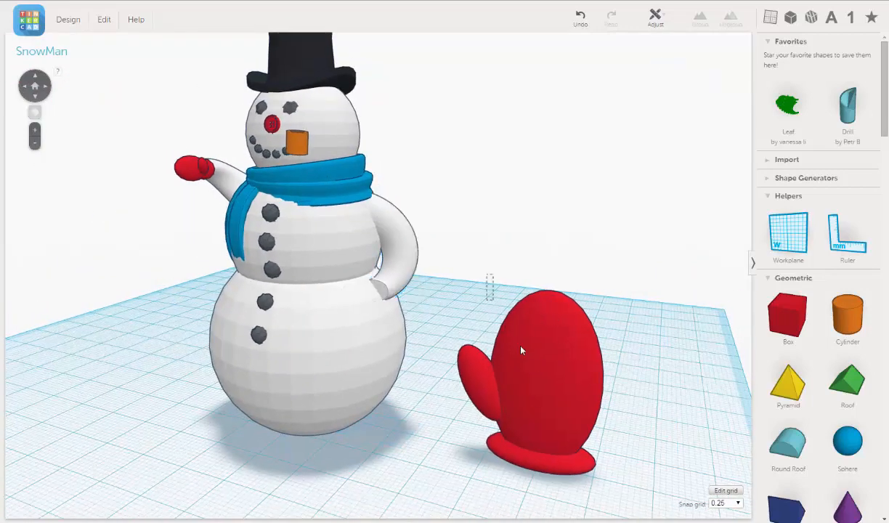
Turn the spare red mitten 90° about the vertical axis and tip it onto its side, fingertips toward the snowman's front and thumb up.
{"action": "left_click_drag", "start_coordinate": [559, 402], "coordinate": [567, 393]}
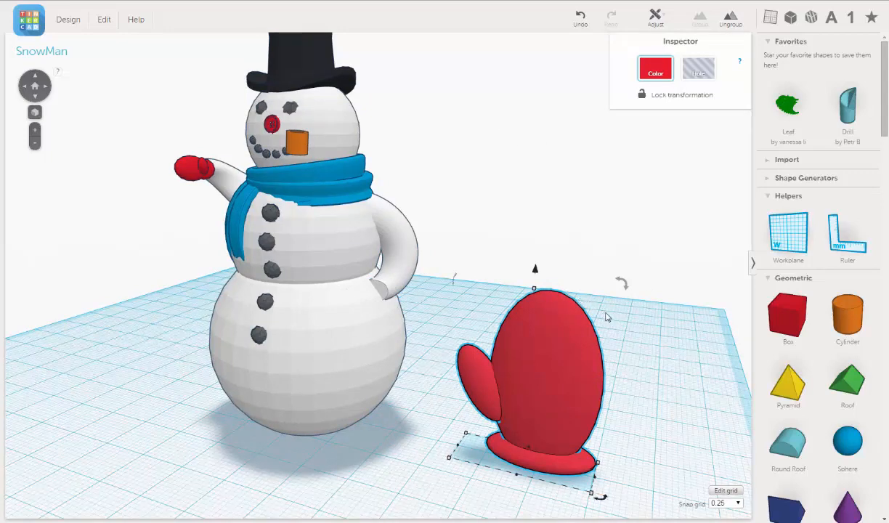
{"action": "right_click_drag", "start_coordinate": [607, 317], "coordinate": [478, 324]}
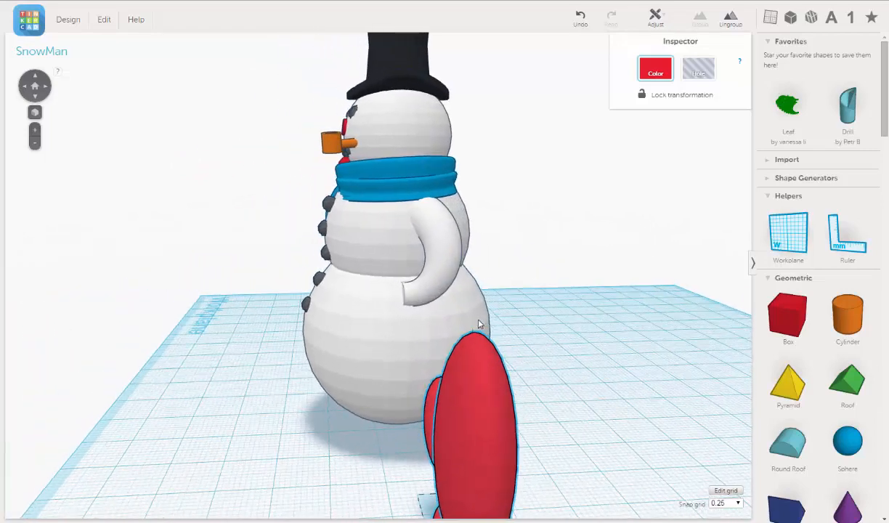
{"action": "middle_click_drag", "start_coordinate": [512, 301], "coordinate": [514, 292]}
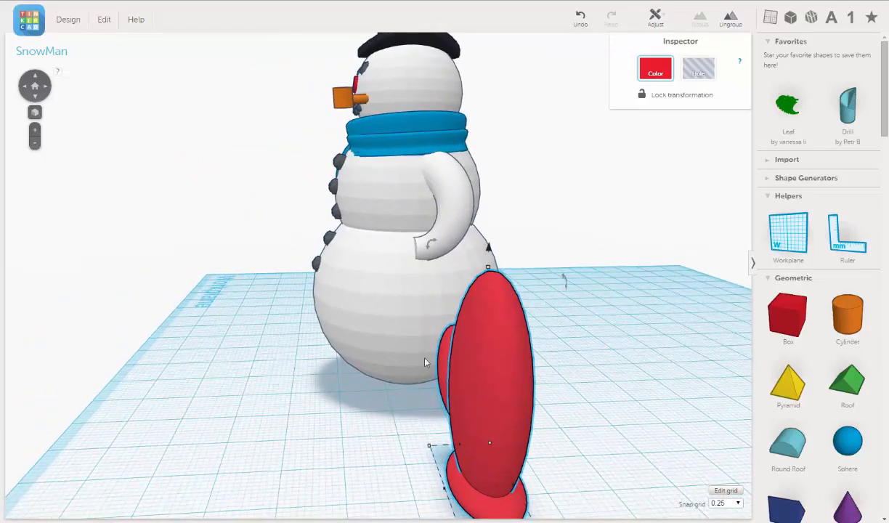
{"action": "right_click_drag", "start_coordinate": [426, 363], "coordinate": [507, 358]}
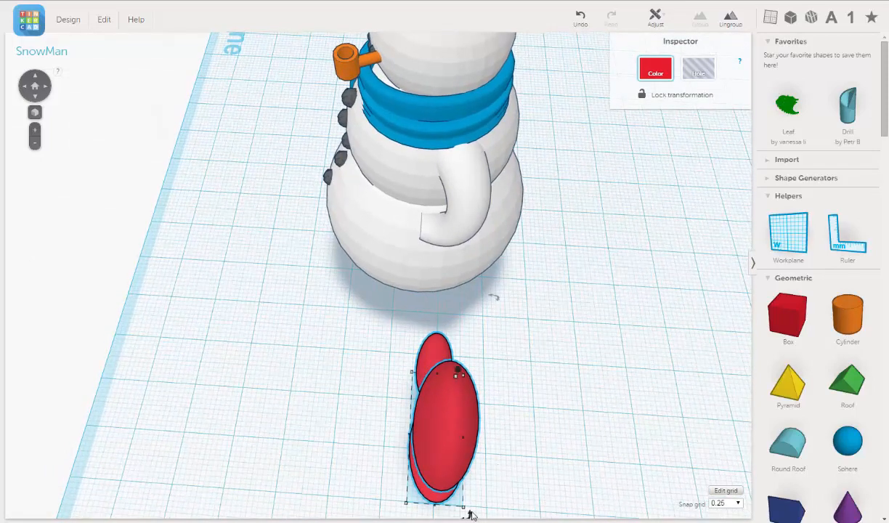
{"action": "left_click_drag", "start_coordinate": [469, 514], "coordinate": [348, 473]}
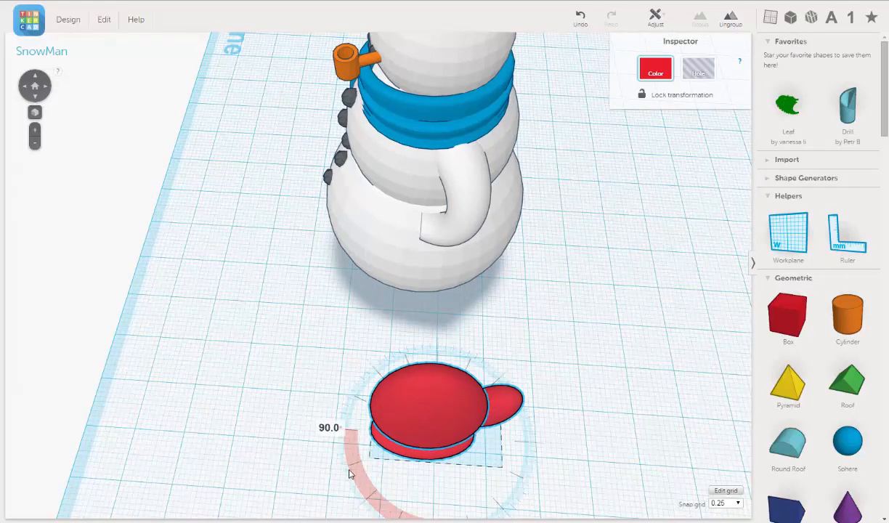
{"action": "right_click_drag", "start_coordinate": [461, 340], "coordinate": [457, 314]}
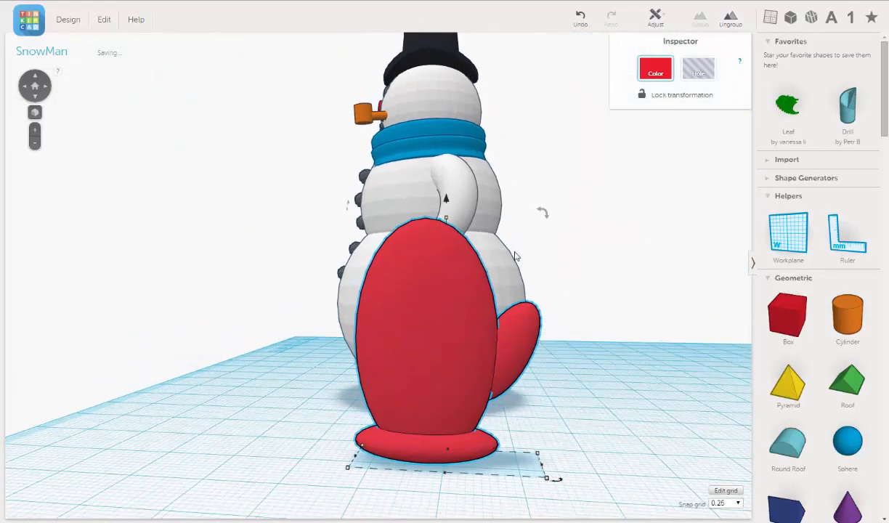
{"action": "left_click_drag", "start_coordinate": [545, 214], "coordinate": [345, 255]}
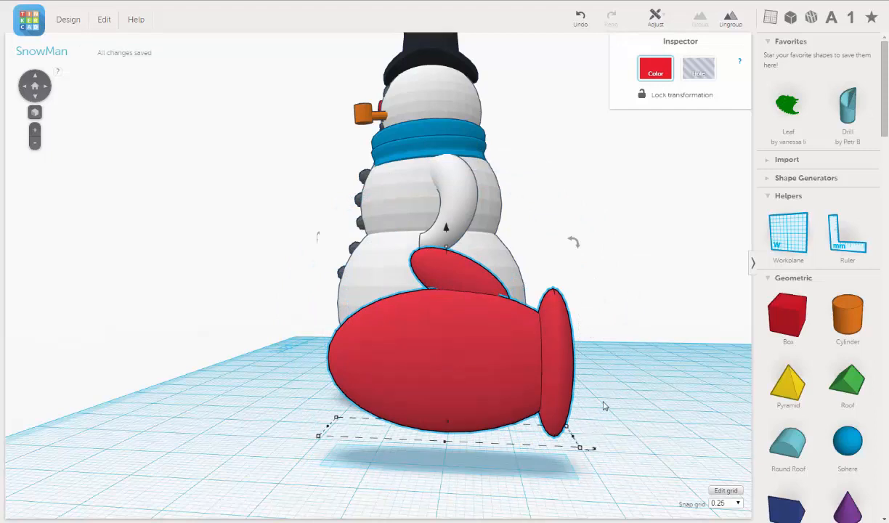
Scale the mitten down proportionally to hand size and move it up to the cut end of the snowman's bent arm.
{"action": "left_click_drag", "start_coordinate": [581, 452], "coordinate": [420, 420], "text": "shift"}
{"action": "left_click_drag", "start_coordinate": [377, 337], "coordinate": [423, 189]}
{"action": "right_click_drag", "start_coordinate": [420, 268], "coordinate": [471, 276]}
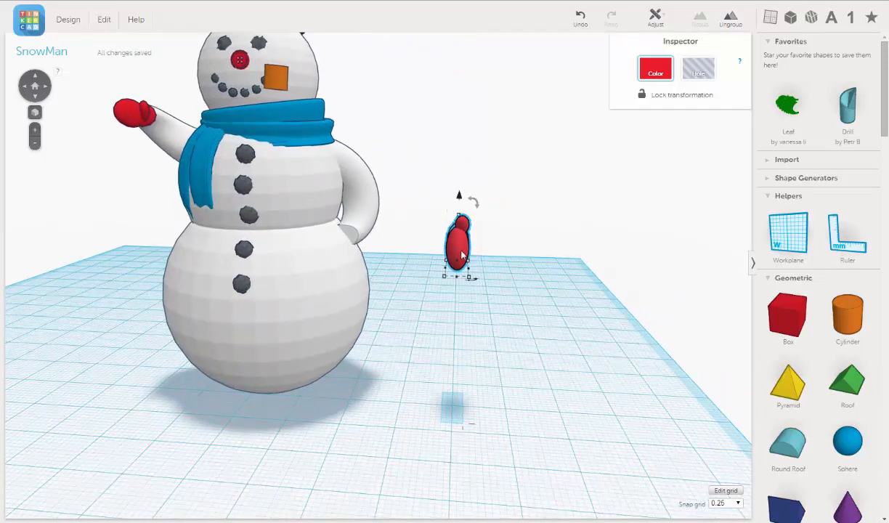
{"action": "left_click_drag", "start_coordinate": [422, 251], "coordinate": [338, 242]}
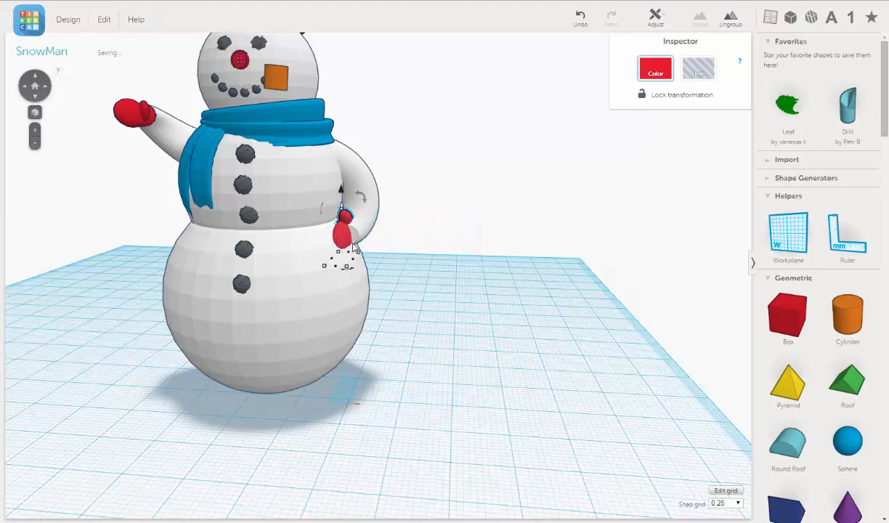
Nudge the mitten toward the snowman's front until its cuff sits just at the cut end of the bent arm.
{"action": "scroll", "coordinate": [366, 252], "scroll_direction": "up", "scroll_amount": 5}
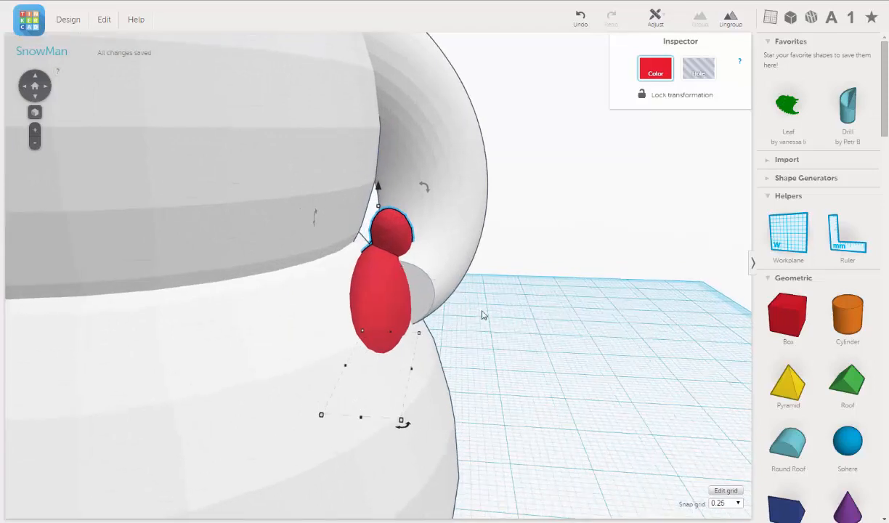
{"action": "right_click_drag", "start_coordinate": [415, 314], "coordinate": [379, 304]}
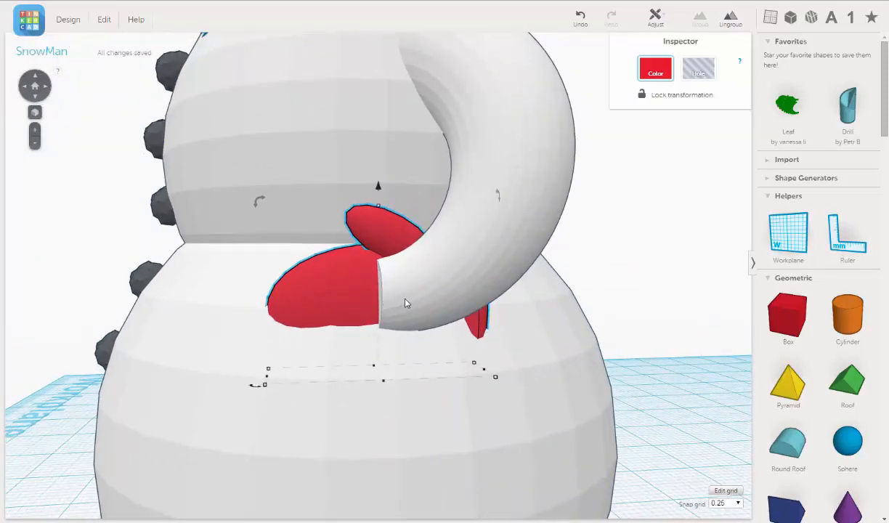
{"action": "key", "text": "Left"}
{"action": "key", "text": "Left"}
{"action": "key", "text": "Left"}
{"action": "key", "text": "Left"}
{"action": "key", "text": "Left"}
{"action": "key", "text": "Left"}
{"action": "key", "text": "Left"}
{"action": "key", "text": "Left"}
{"action": "key", "text": "Left"}
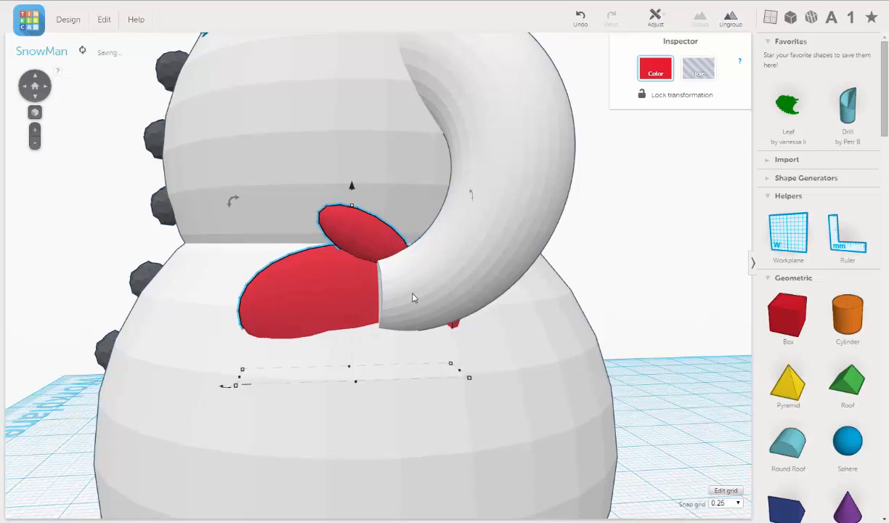
{"action": "key", "text": "Left"}
{"action": "key", "text": "Left"}
{"action": "key", "text": "Left"}
{"action": "key", "text": "Left"}
{"action": "key", "text": "Left"}
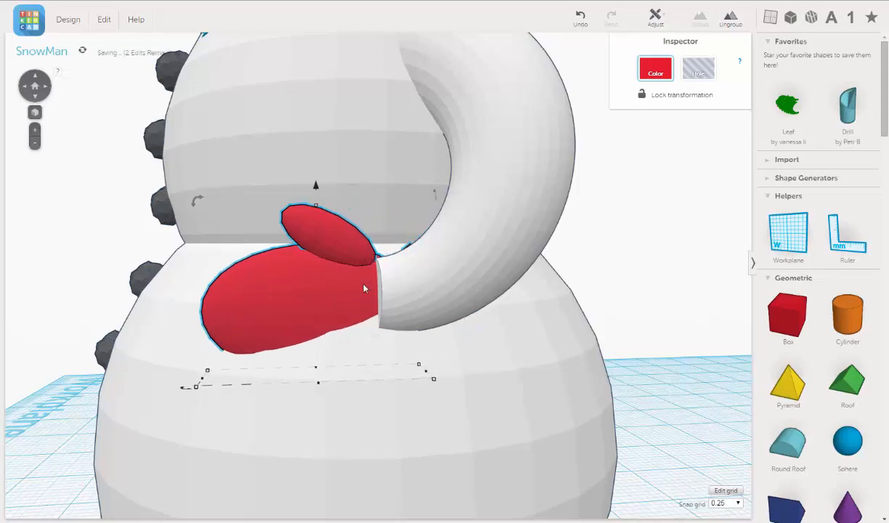
Shift the mitten sideways to line it up with the cut arm outside the body, undoing the move that buries it in the snowman.
{"action": "right_click_drag", "start_coordinate": [415, 292], "coordinate": [312, 297]}
{"action": "scroll", "coordinate": [458, 289], "scroll_direction": "down", "scroll_amount": 5}
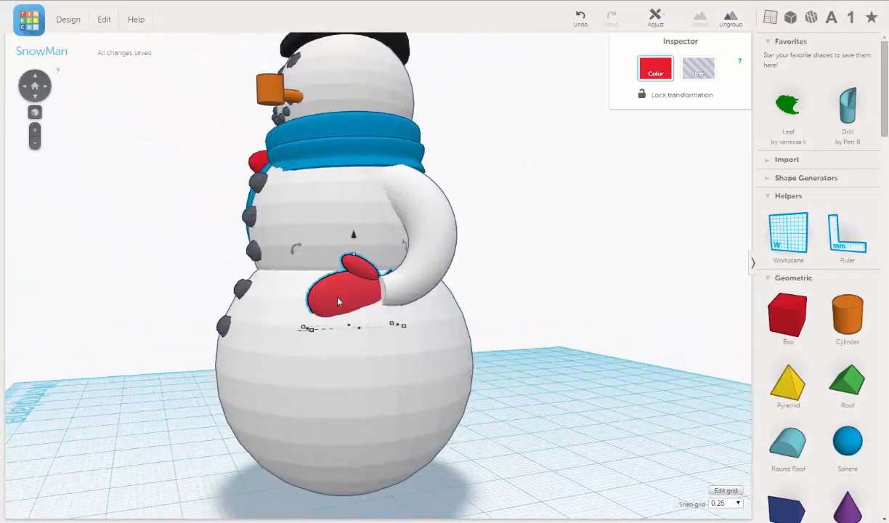
{"action": "scroll", "coordinate": [351, 304], "scroll_direction": "up", "scroll_amount": 1}
{"action": "scroll", "coordinate": [352, 306], "scroll_direction": "up", "scroll_amount": 1}
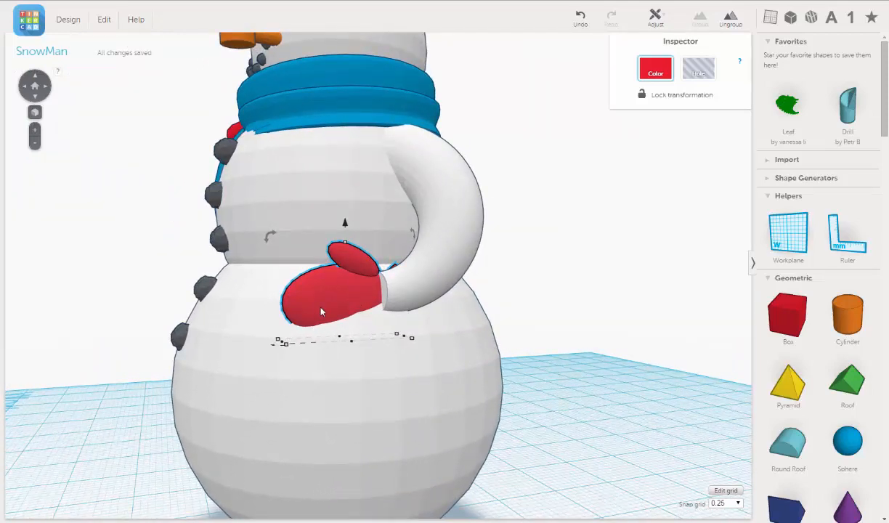
{"action": "mouse_move", "coordinate": [347, 339]}
{"action": "right_mouse_down"}
{"action": "mouse_move", "coordinate": [343, 366]}
{"action": "mouse_move", "coordinate": [359, 344]}
{"action": "right_mouse_up"}
{"action": "scroll", "coordinate": [359, 344], "scroll_direction": "up", "scroll_amount": 3}
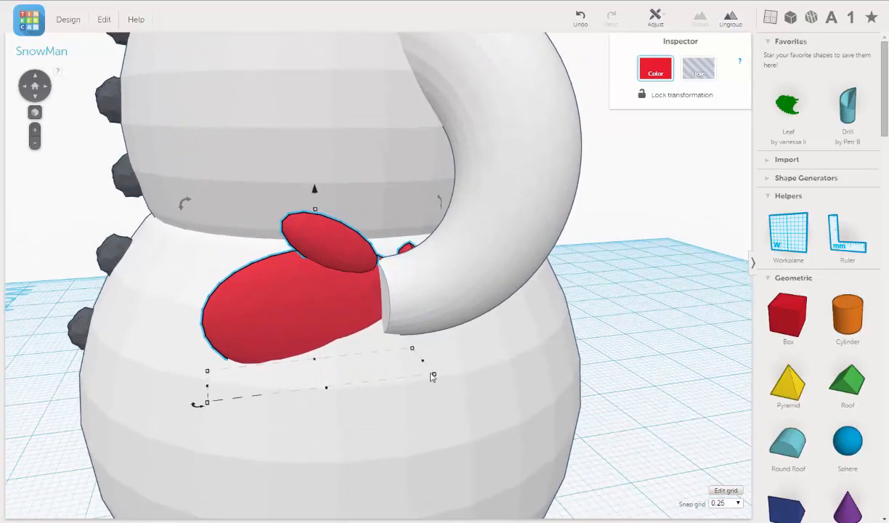
{"action": "mouse_move", "coordinate": [436, 378]}
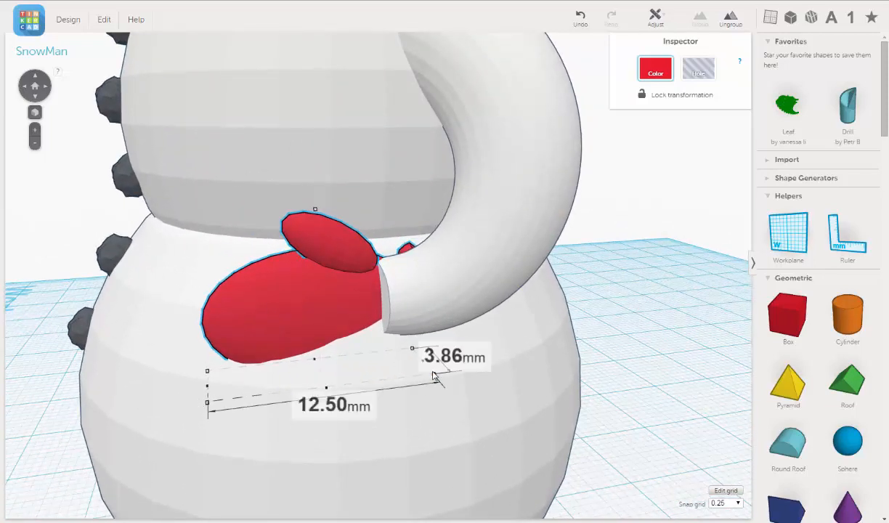
{"action": "left_click_drag", "start_coordinate": [423, 368], "coordinate": [379, 332]}
{"action": "right_click_drag", "start_coordinate": [304, 338], "coordinate": [412, 345]}
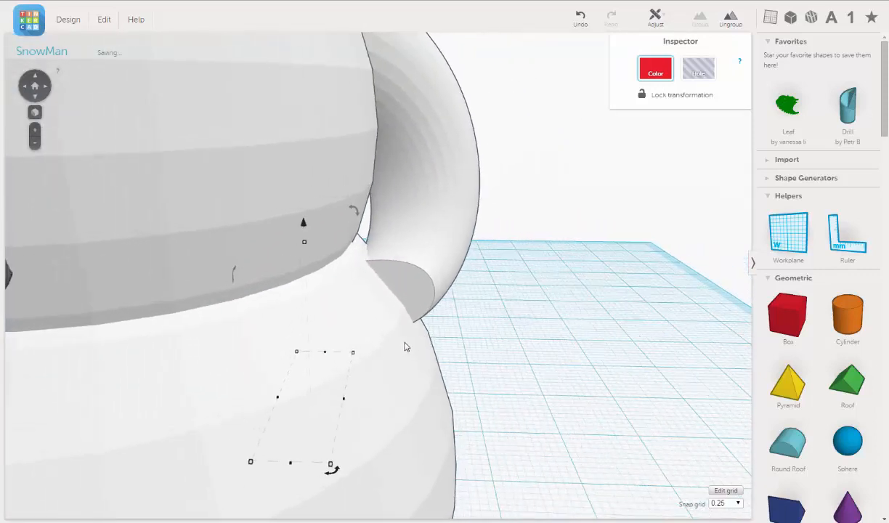
{"action": "key", "text": "ctrl+z"}
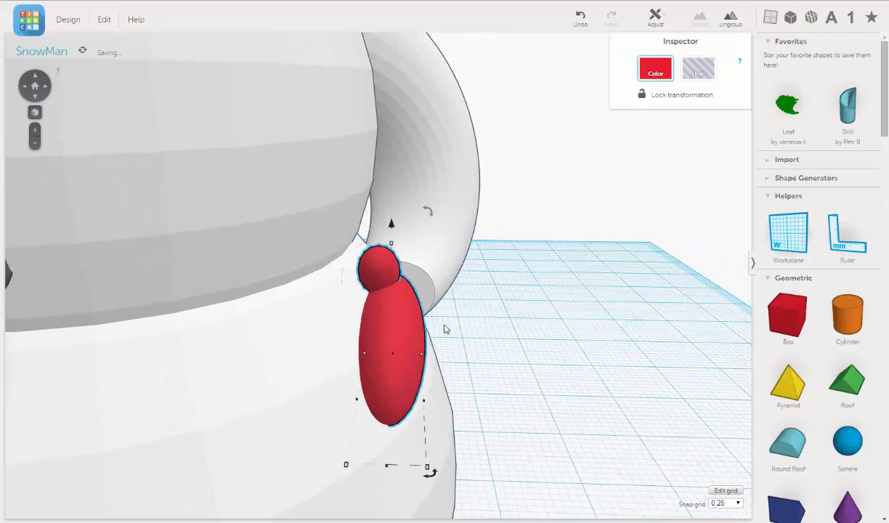
Examine the mitten's size and fit on the bent arm from several angles, comparing it with the whole snowman.
{"action": "right_click_drag", "start_coordinate": [522, 351], "coordinate": [415, 357]}
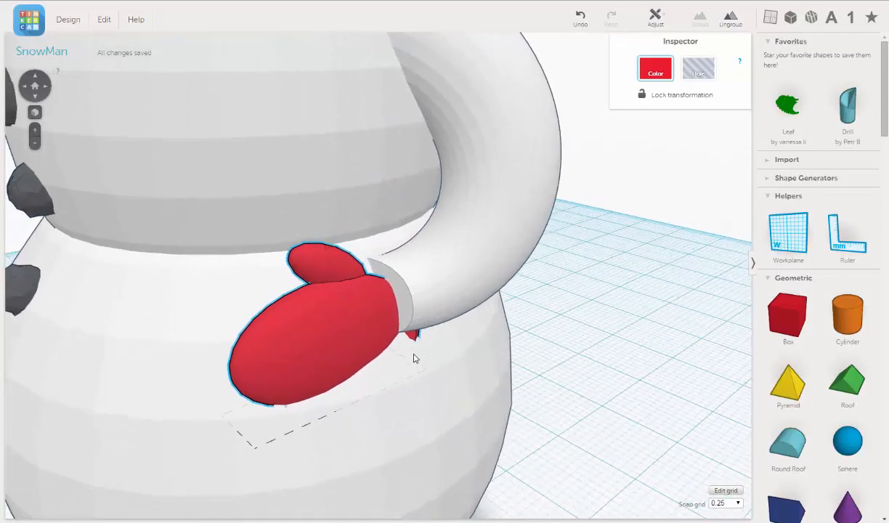
{"action": "scroll", "coordinate": [415, 358], "scroll_direction": "down", "scroll_amount": 8}
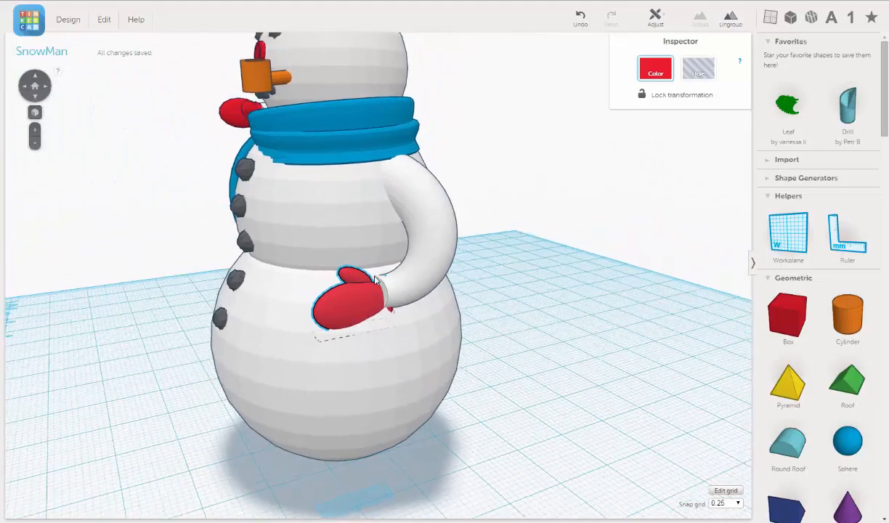
{"action": "right_click_drag", "start_coordinate": [375, 280], "coordinate": [420, 285]}
{"action": "middle_click_drag", "start_coordinate": [328, 289], "coordinate": [345, 323]}
{"action": "right_click_drag", "start_coordinate": [345, 324], "coordinate": [369, 331]}
{"action": "scroll", "coordinate": [506, 395], "scroll_direction": "down", "scroll_amount": 3}
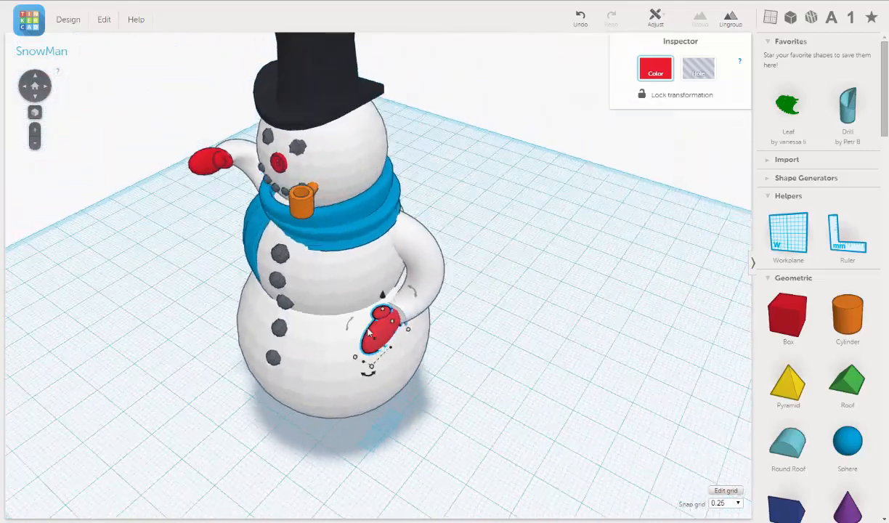
{"action": "scroll", "coordinate": [369, 331], "scroll_direction": "up", "scroll_amount": 5}
{"action": "middle_click_drag", "start_coordinate": [404, 332], "coordinate": [403, 312]}
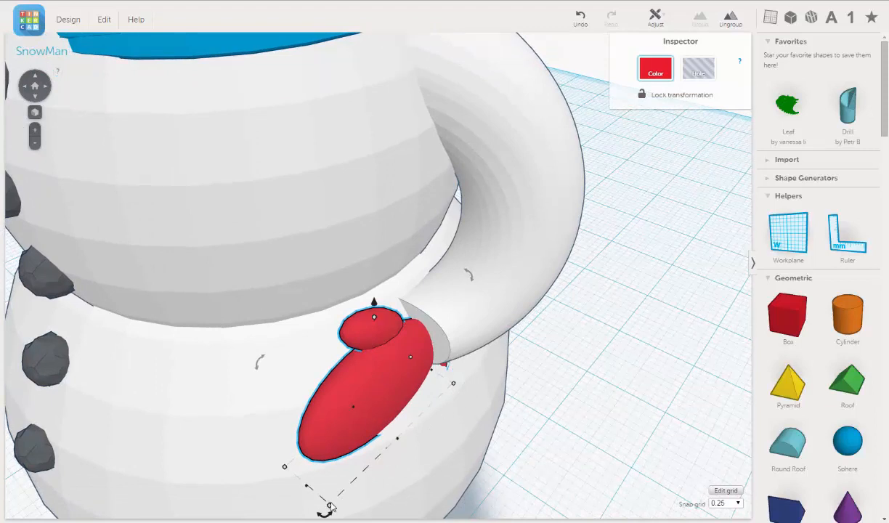
Try resizing the mitten from a base corner, undo that, and raise the mitten 1 mm toward the arm's cut end.
{"action": "left_click_drag", "start_coordinate": [331, 507], "coordinate": [336, 494]}
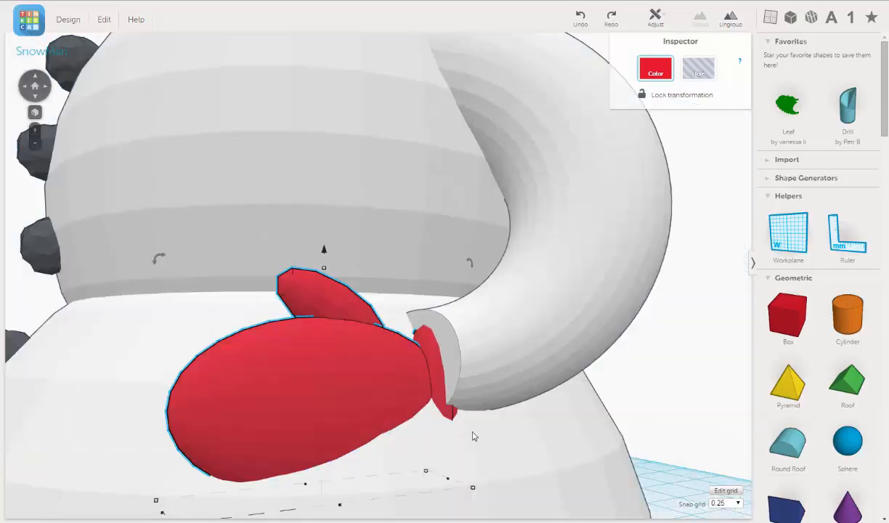
{"action": "right_click_drag", "start_coordinate": [407, 395], "coordinate": [359, 284]}
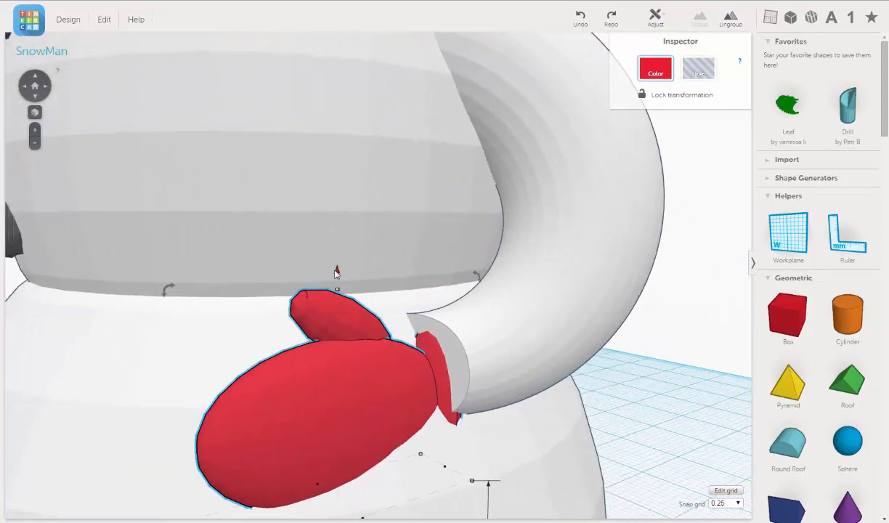
{"action": "left_click_drag", "start_coordinate": [336, 270], "coordinate": [340, 247]}
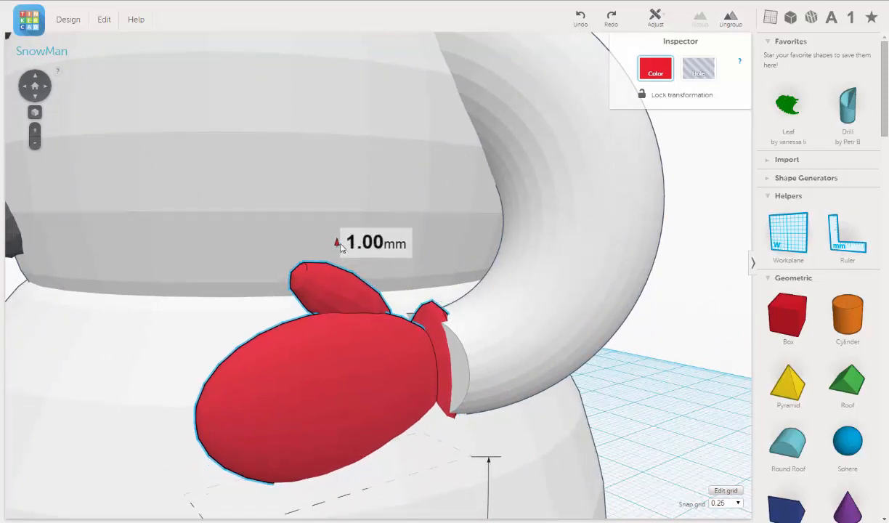
Roll and turn the mitten slightly so its cuff faces the cut end of the bent arm, and nudge it closer to the body.
{"action": "right_click_drag", "start_coordinate": [377, 344], "coordinate": [460, 342]}
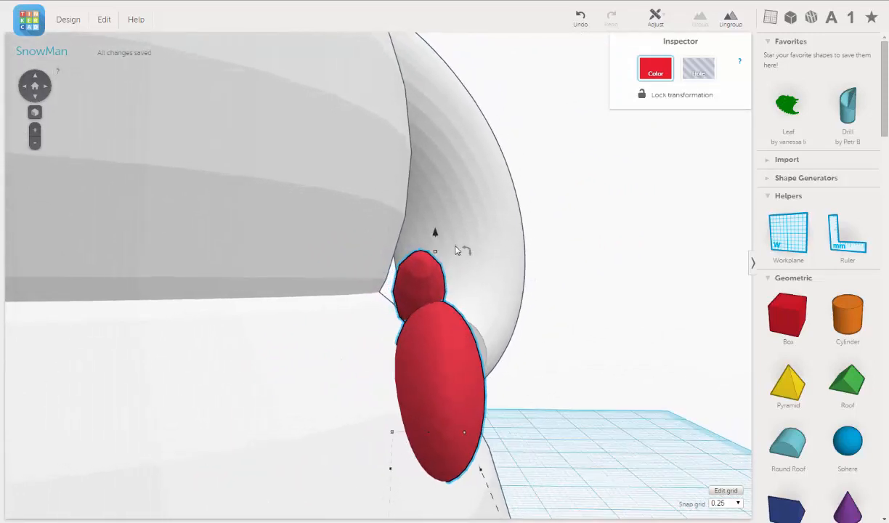
{"action": "left_click_drag", "start_coordinate": [467, 251], "coordinate": [436, 269]}
{"action": "right_click_drag", "start_coordinate": [477, 258], "coordinate": [345, 256]}
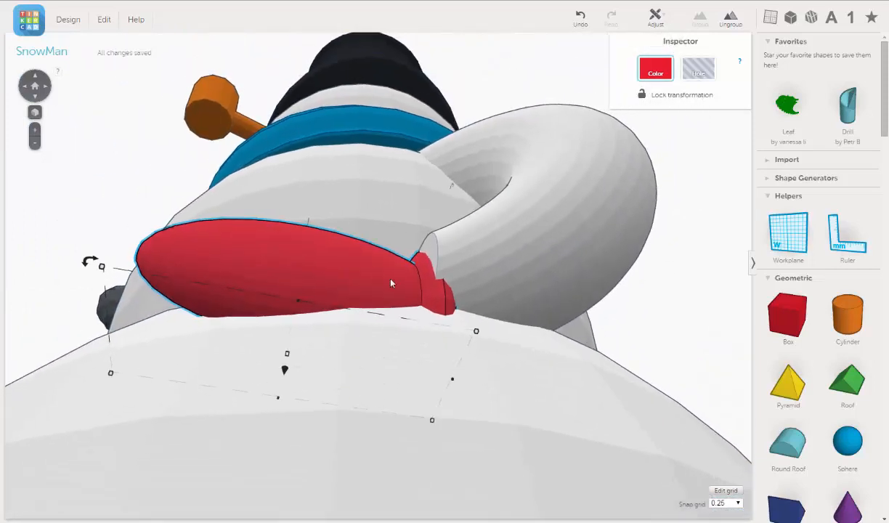
{"action": "left_click_drag", "start_coordinate": [101, 267], "coordinate": [51, 267]}
{"action": "right_click_drag", "start_coordinate": [344, 255], "coordinate": [433, 323]}
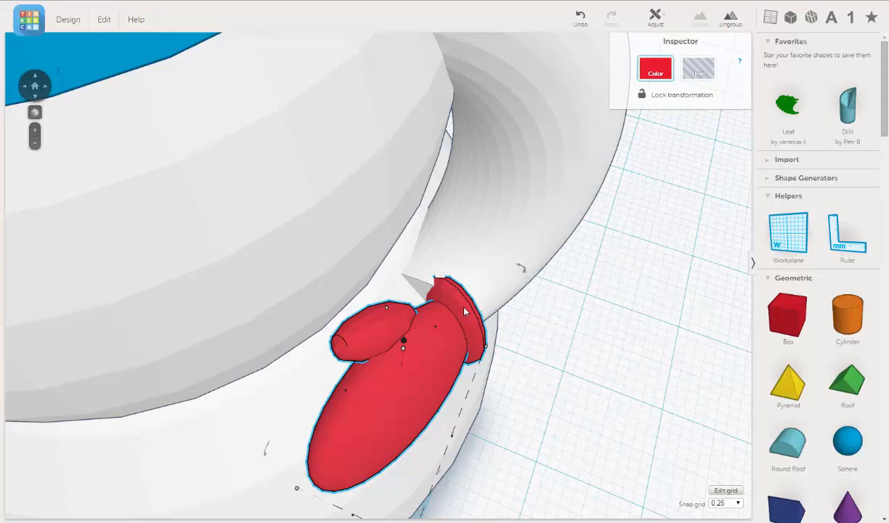
{"action": "key", "text": "Left"}
{"action": "key", "text": "Left"}
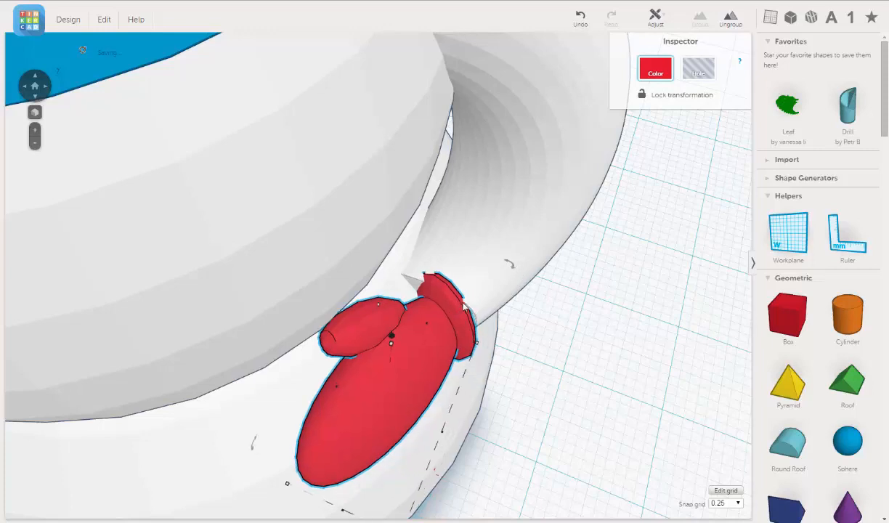
Tilt the mitten's fingertips slightly downward and lower the mitten a little to cover the arm's cut end.
{"action": "right_click_drag", "start_coordinate": [392, 300], "coordinate": [355, 212]}
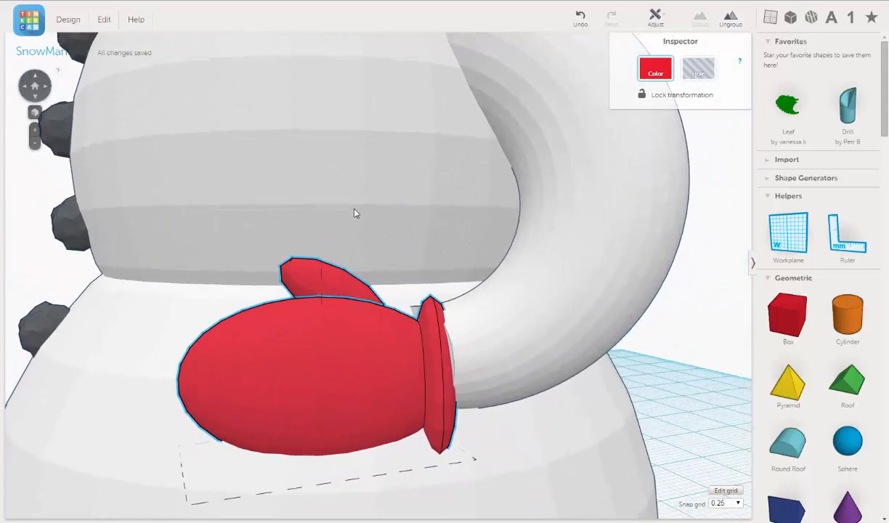
{"action": "left_click_drag", "start_coordinate": [166, 253], "coordinate": [116, 271]}
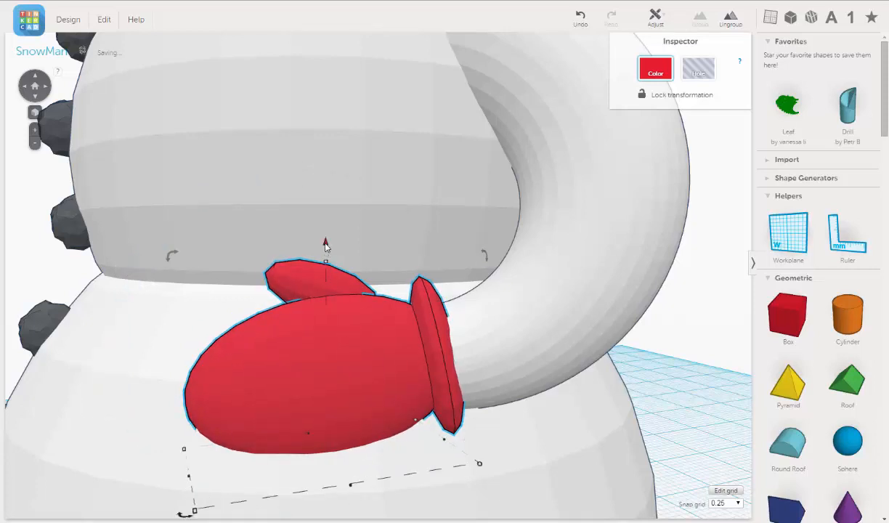
{"action": "left_click_drag", "start_coordinate": [325, 243], "coordinate": [324, 248]}
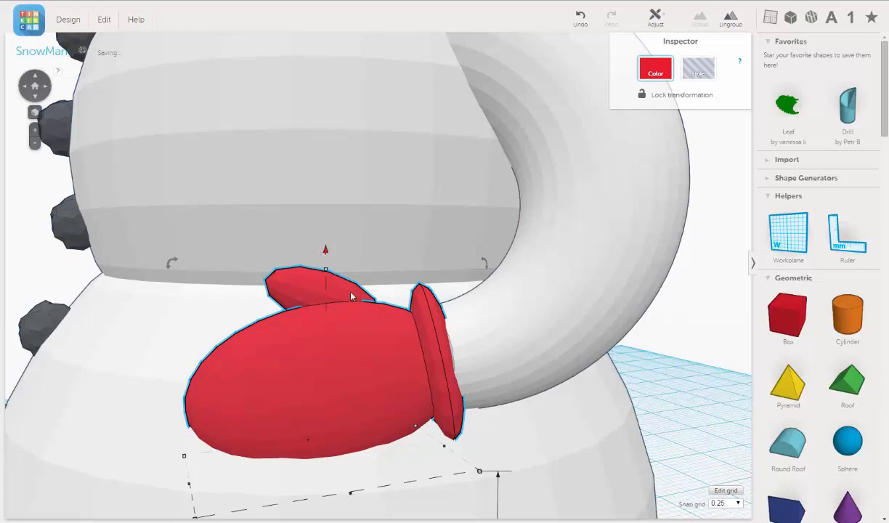
Ungroup the mitten on the bent arm into its separate parts and clear the selection.
{"action": "right_click_drag", "start_coordinate": [324, 247], "coordinate": [438, 357]}
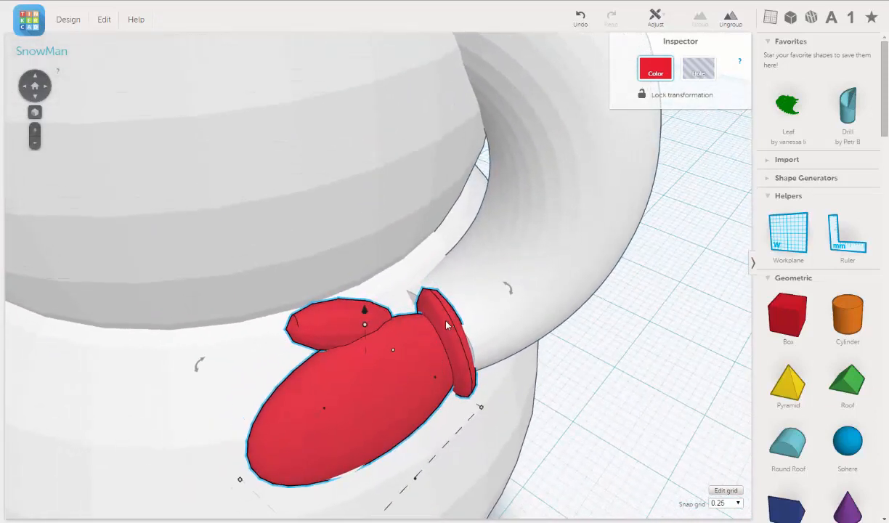
{"action": "left_click", "coordinate": [729, 19]}
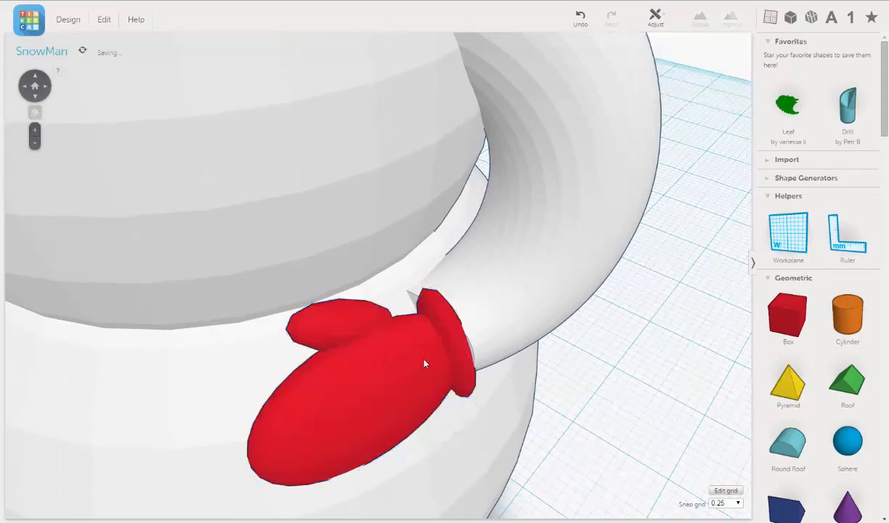
Enlarge the mitten's cuff in its base dimensions and height so it covers the cut end of the bent arm.
{"action": "left_click", "coordinate": [443, 311]}
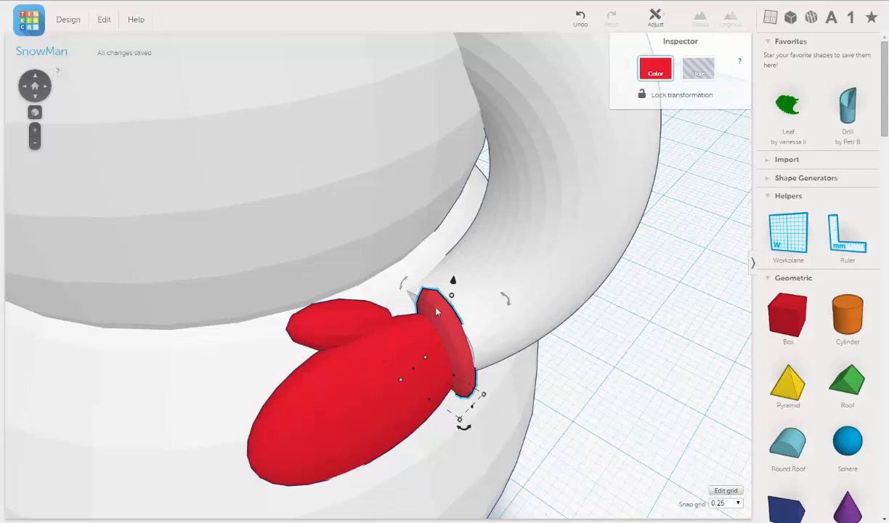
{"action": "right_click_drag", "start_coordinate": [469, 364], "coordinate": [473, 356]}
{"action": "left_click_drag", "start_coordinate": [477, 412], "coordinate": [478, 405]}
{"action": "left_click_drag", "start_coordinate": [414, 375], "coordinate": [378, 341]}
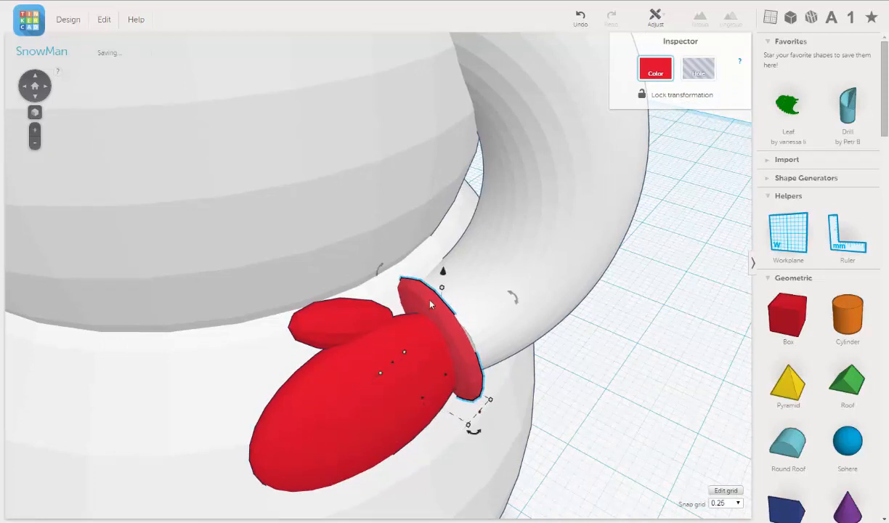
{"action": "left_click_drag", "start_coordinate": [441, 289], "coordinate": [445, 282]}
Shift the mitten's large hand part slightly and stretch its height to 6.75 mm.
{"action": "mouse_move", "coordinate": [423, 357]}
{"action": "right_mouse_down"}
{"action": "mouse_move", "coordinate": [446, 359]}
{"action": "mouse_move", "coordinate": [441, 311]}
{"action": "mouse_move", "coordinate": [430, 326]}
{"action": "mouse_move", "coordinate": [437, 376]}
{"action": "mouse_move", "coordinate": [431, 357]}
{"action": "right_mouse_up"}
{"action": "left_click", "coordinate": [417, 332]}
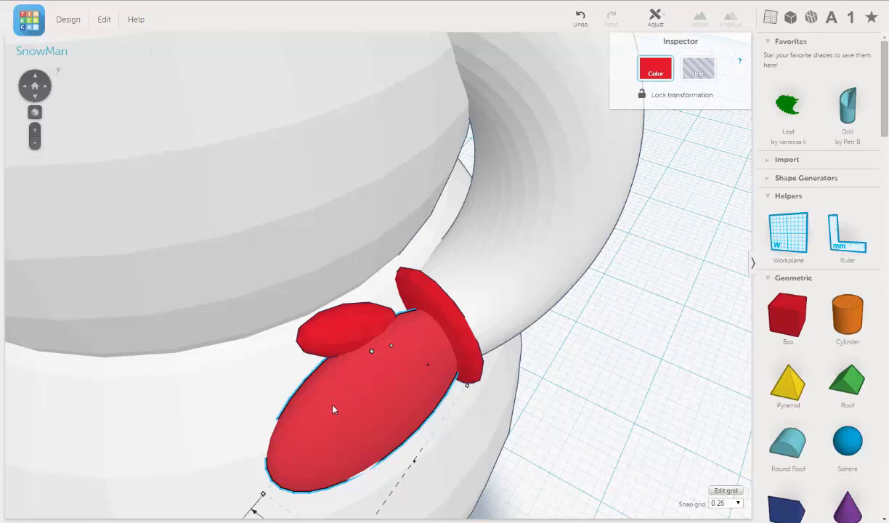
{"action": "left_click_drag", "start_coordinate": [333, 405], "coordinate": [333, 404]}
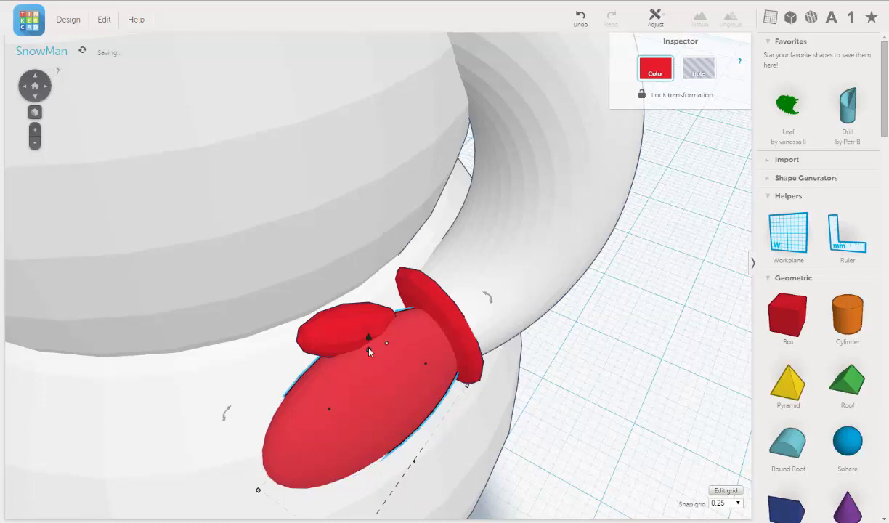
{"action": "left_click_drag", "start_coordinate": [369, 345], "coordinate": [369, 343]}
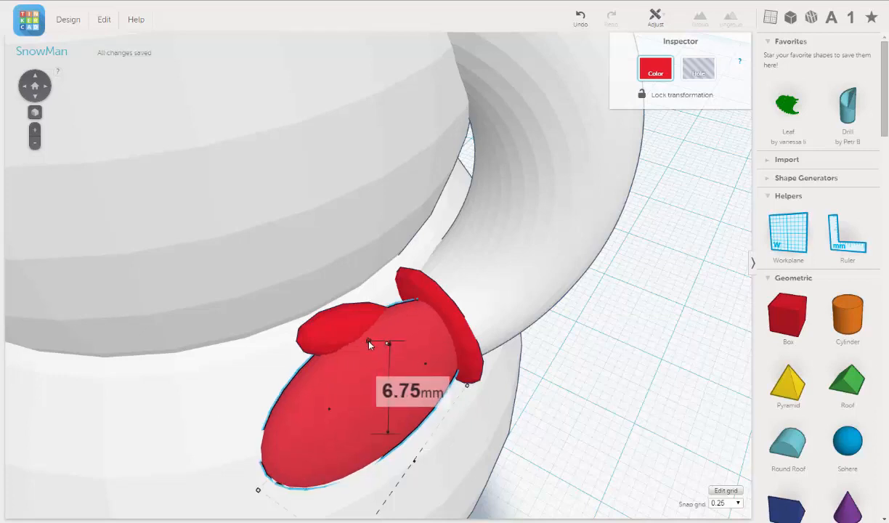
Clear the selection and examine the mitten's fit on the bent arm up close and on the whole snowman from several angles.
{"action": "right_click_drag", "start_coordinate": [407, 278], "coordinate": [332, 258]}
{"action": "scroll", "coordinate": [332, 257], "scroll_direction": "down", "scroll_amount": 3}
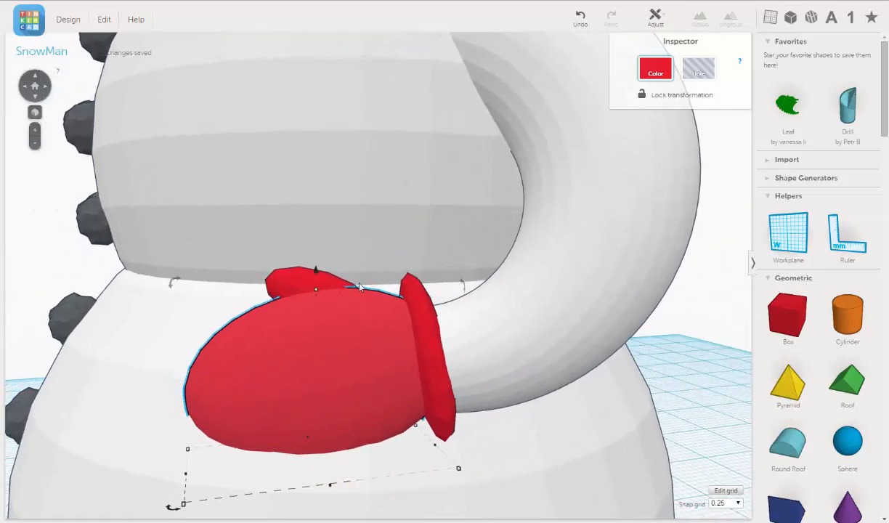
{"action": "scroll", "coordinate": [342, 270], "scroll_direction": "down", "scroll_amount": 2}
{"action": "right_click_drag", "start_coordinate": [378, 314], "coordinate": [473, 326]}
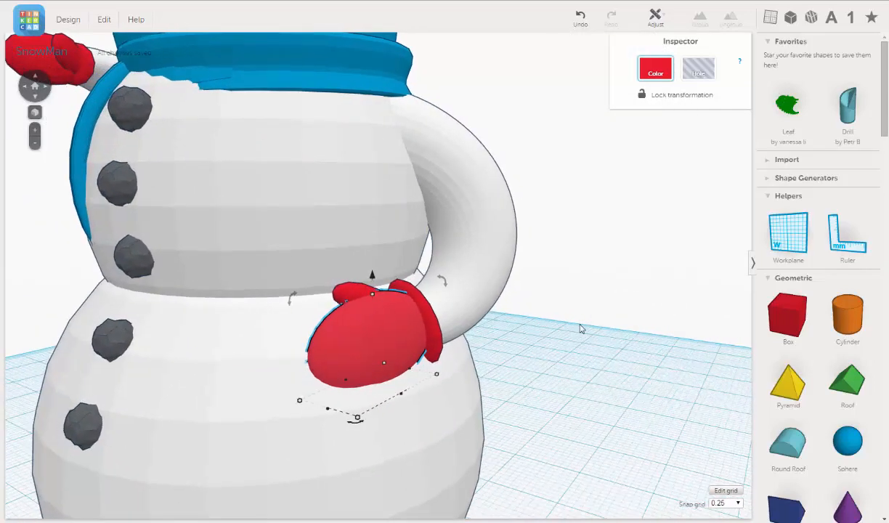
{"action": "left_click", "coordinate": [579, 325]}
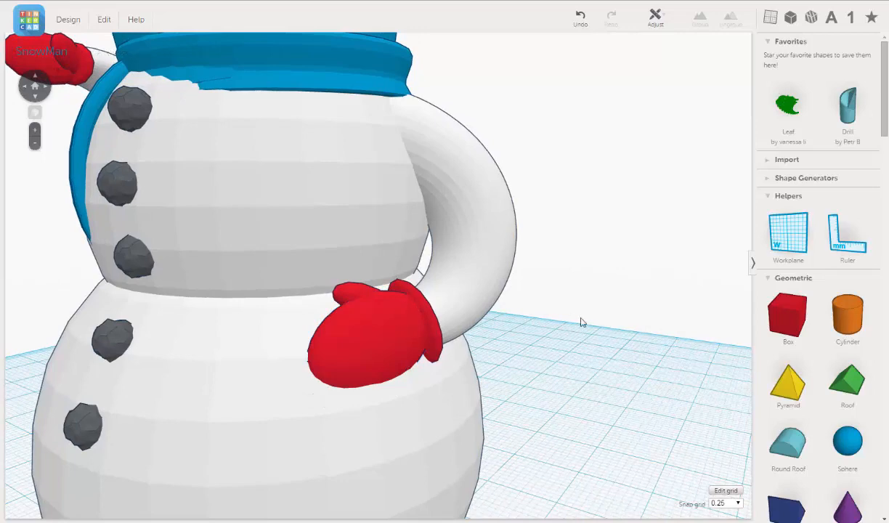
{"action": "scroll", "coordinate": [594, 306], "scroll_direction": "down", "scroll_amount": 5}
{"action": "right_click_drag", "start_coordinate": [490, 332], "coordinate": [530, 330]}
{"action": "scroll", "coordinate": [497, 331], "scroll_direction": "down", "scroll_amount": 3}
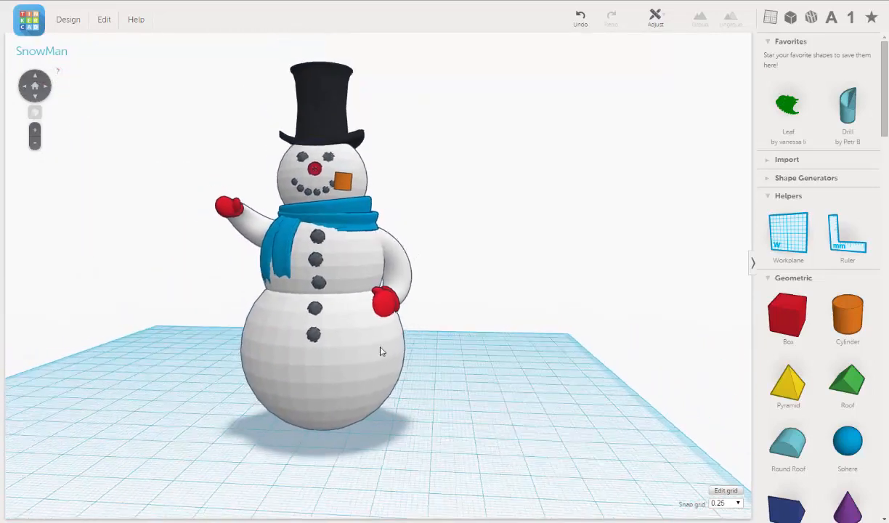
{"action": "right_click_drag", "start_coordinate": [383, 351], "coordinate": [511, 373]}
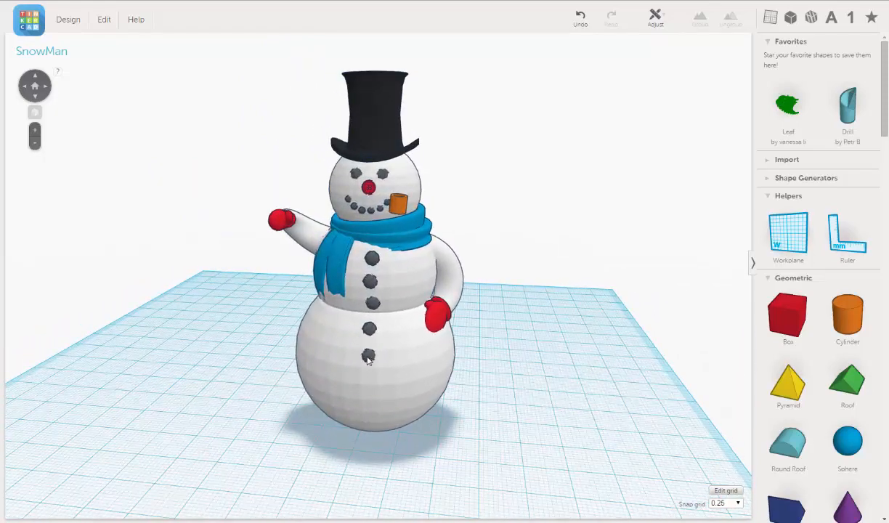
{"action": "right_click_drag", "start_coordinate": [368, 361], "coordinate": [324, 353]}
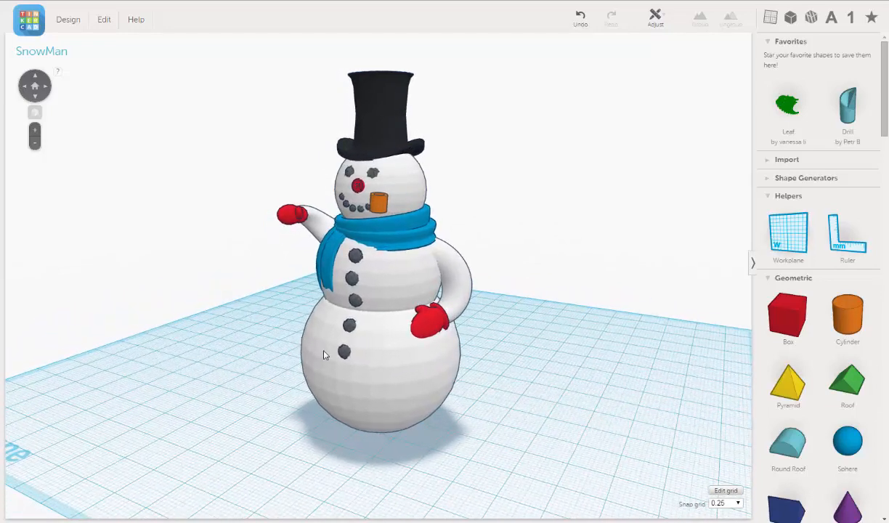